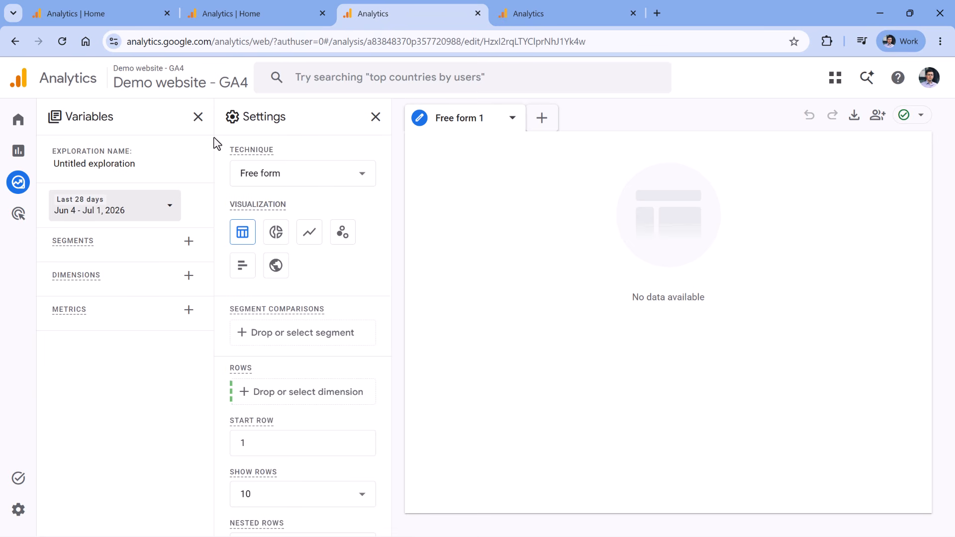
# - Choose May 2, 2026 to July 2, 2026 as the custom date range of the untitled exploration
pyautogui.click(167, 208)
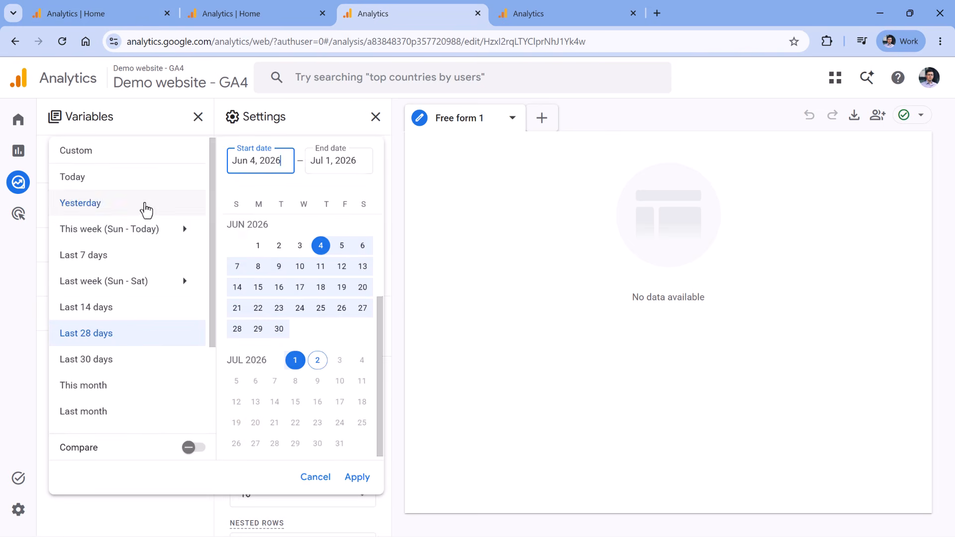
pyautogui.scroll(3, 307, 290)
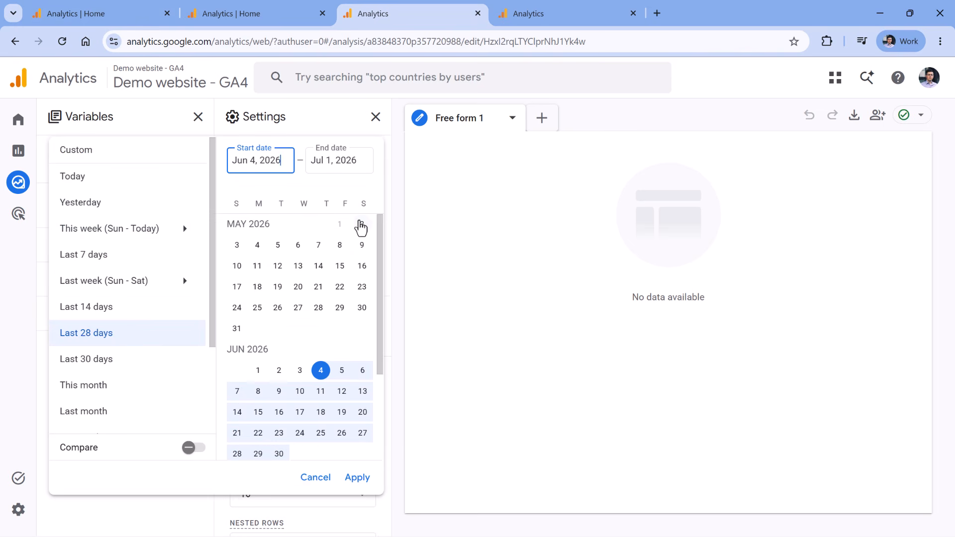
pyautogui.click(361, 225)
pyautogui.scroll(-3, 309, 299)
pyautogui.click(318, 355)
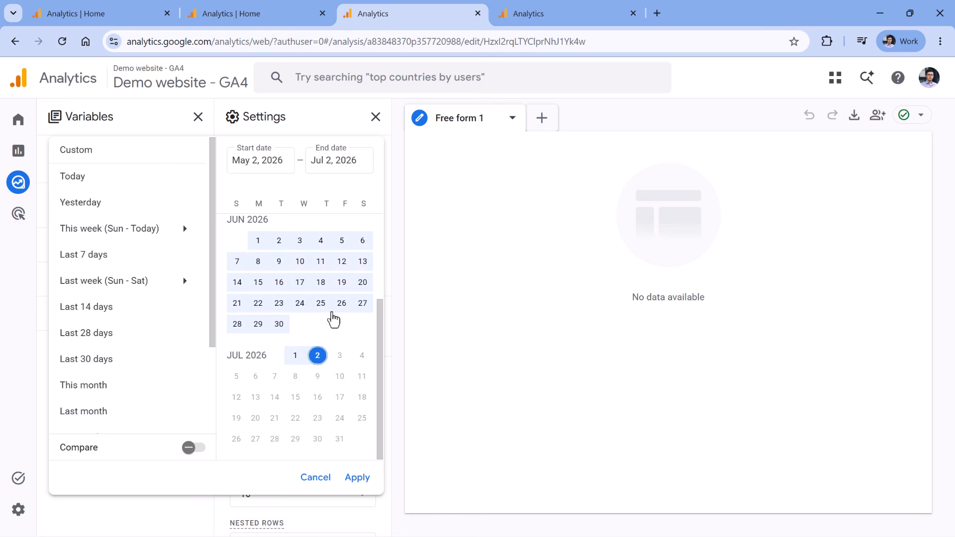
pyautogui.scroll(3, 348, 258)
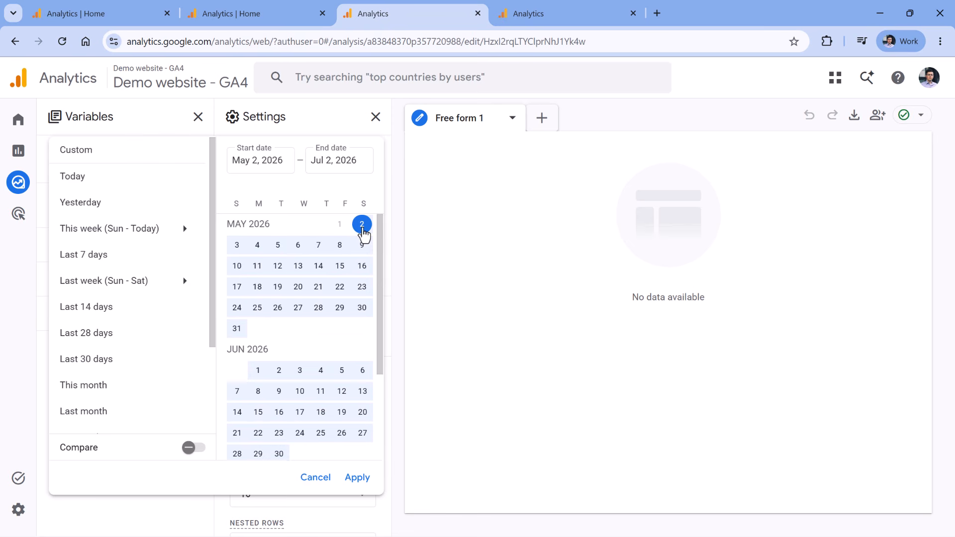
# - Compare the event data retention options with the dates selectable in the exploration's calendar
pyautogui.click(567, 14)
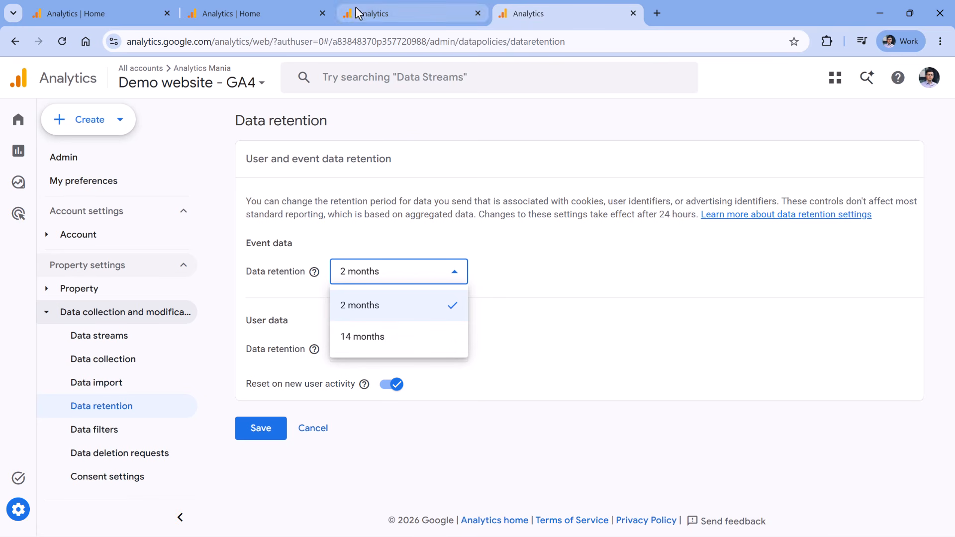
pyautogui.click(393, 14)
pyautogui.scroll(-3, 296, 282)
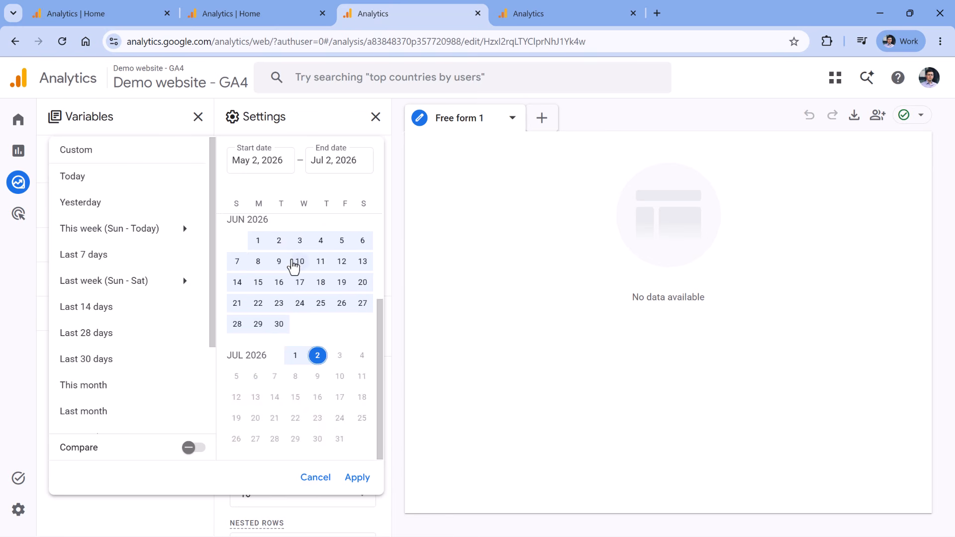
pyautogui.scroll(3, 298, 271)
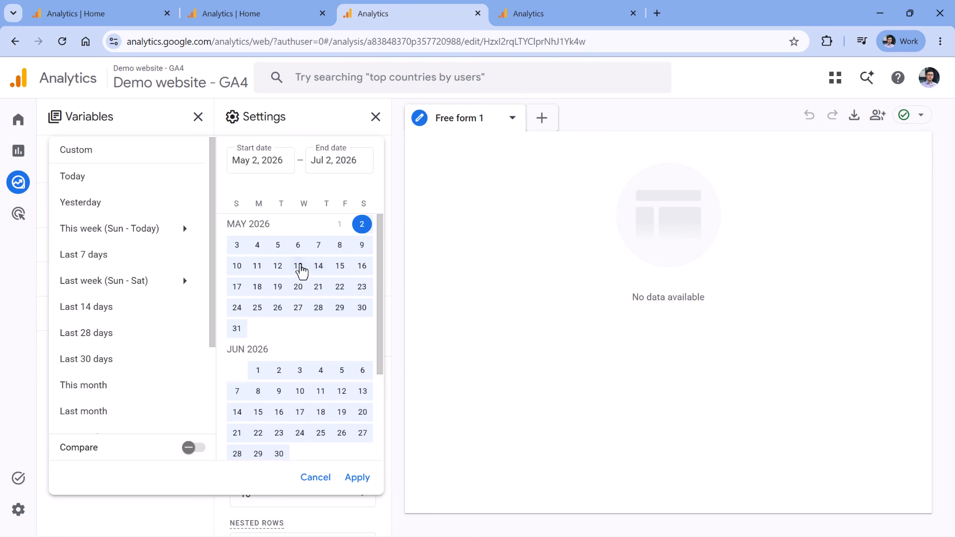
# - Select 14 months as the event data retention period, and return to the exploration's date calendar
pyautogui.click(550, 23)
pyautogui.click(399, 339)
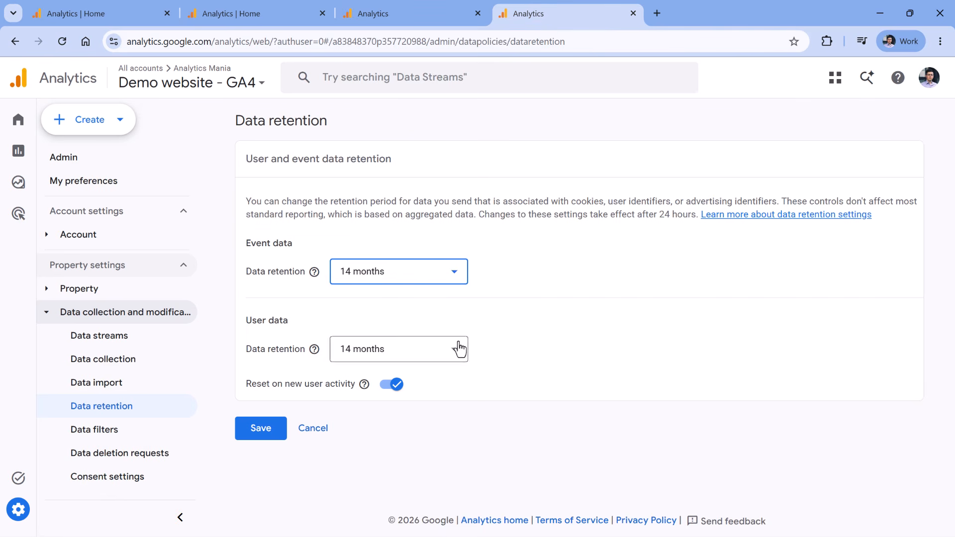
pyautogui.click(398, 13)
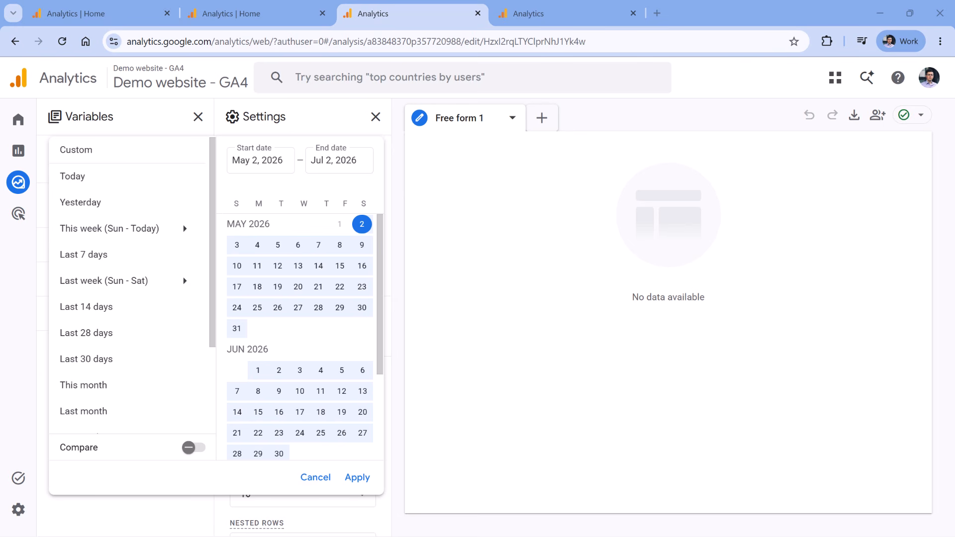
pyautogui.scroll(-3, 300, 343)
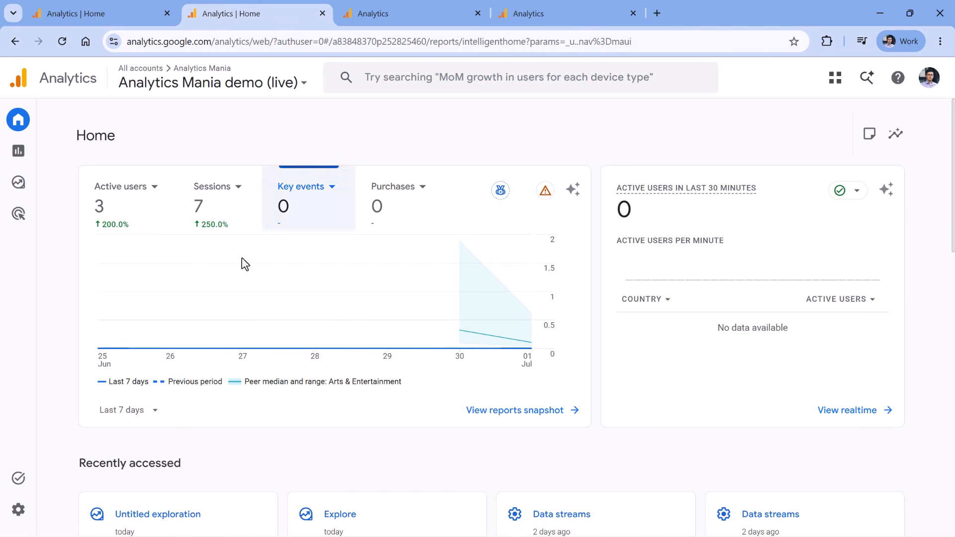
# - Open the details of the GTM Sandbox website data stream in the Analytics Mania demo (live) property's admin settings
pyautogui.click(21, 512)
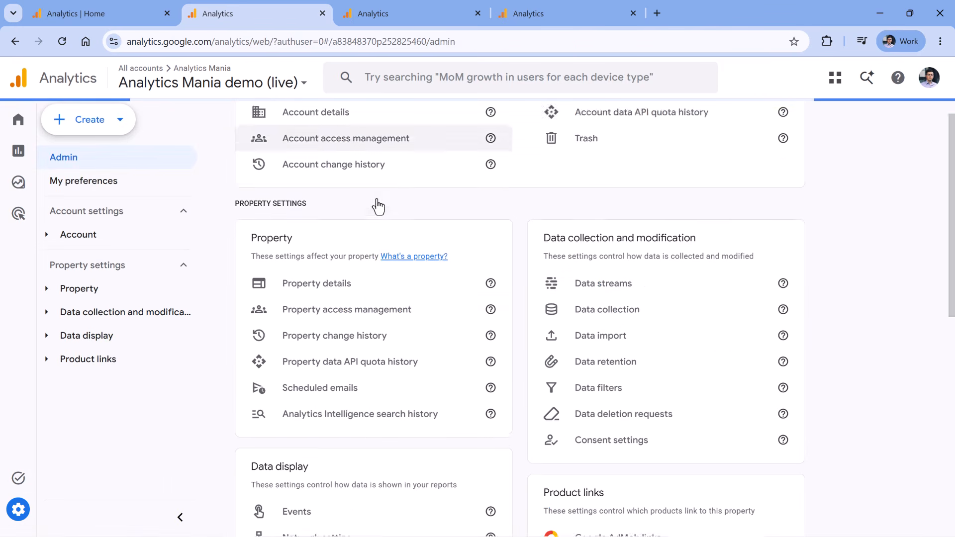
pyautogui.scroll(-1, 378, 206)
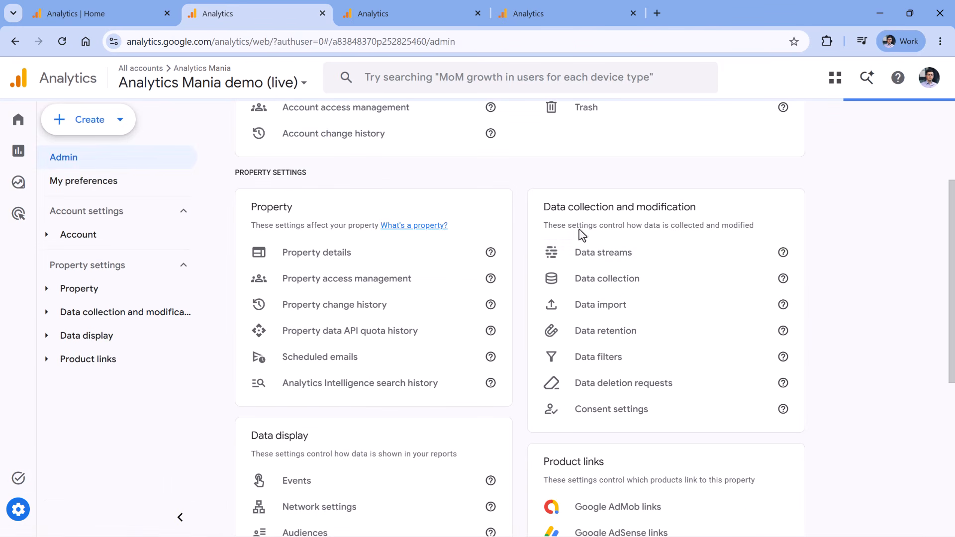
pyautogui.click(619, 256)
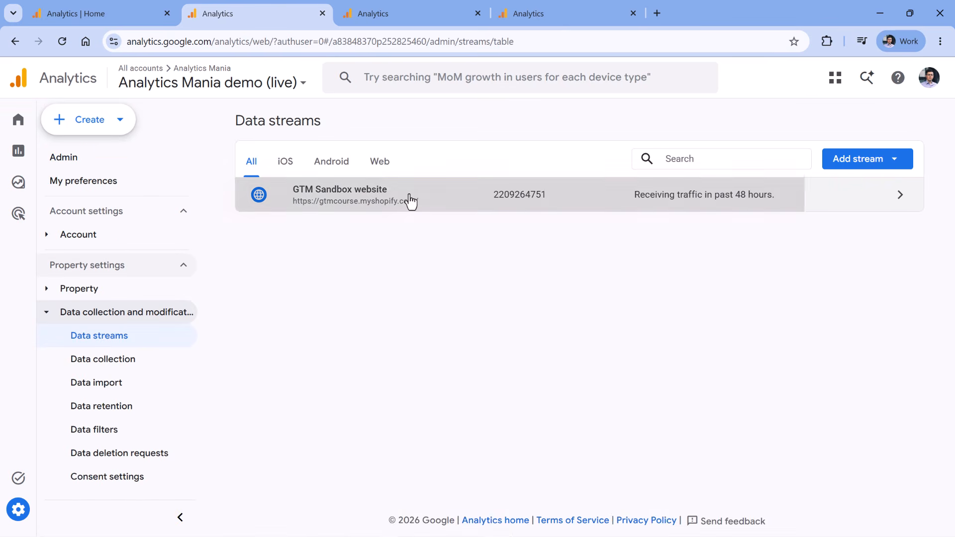
pyautogui.click(411, 199)
# - Open the internal traffic rules in the full list of the stream's Google tag settings
pyautogui.scroll(-5, 384, 365)
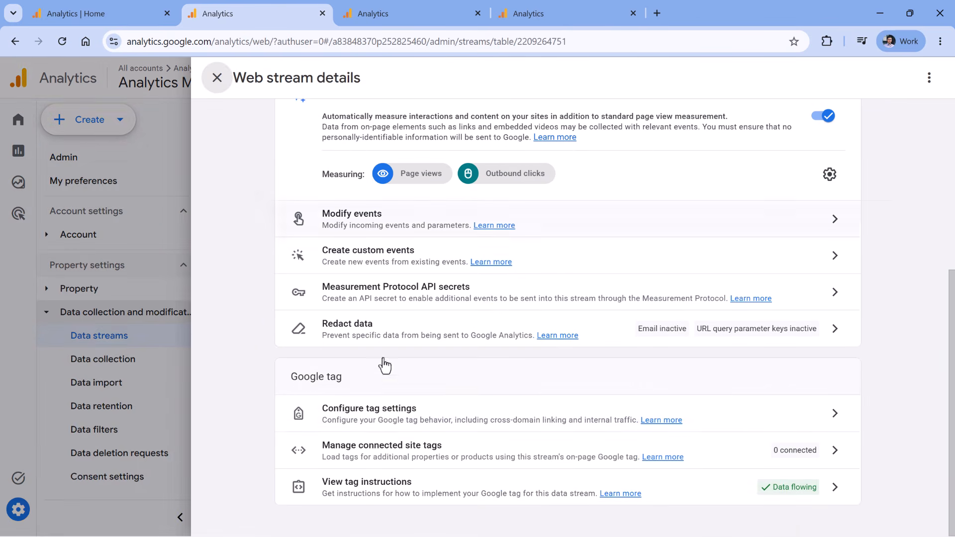
pyautogui.click(388, 415)
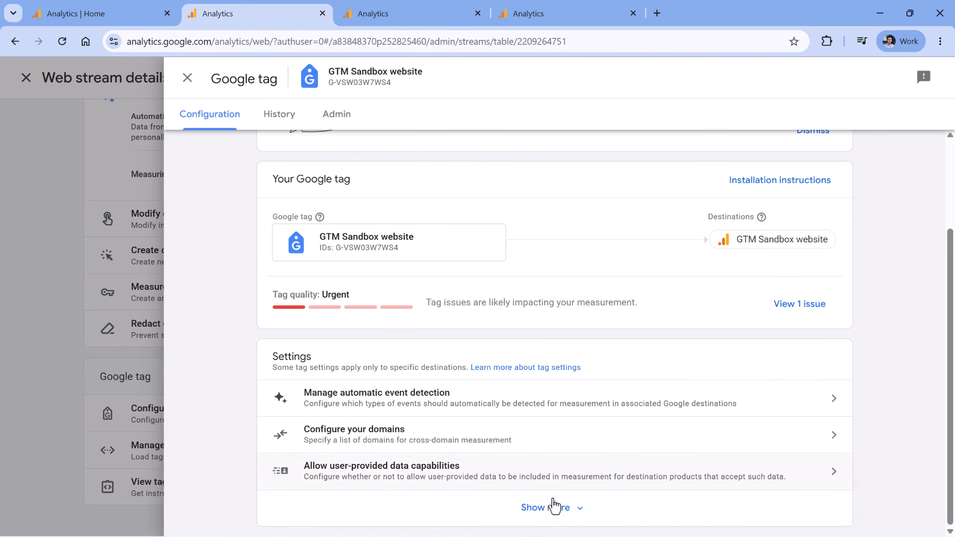
pyautogui.click(544, 514)
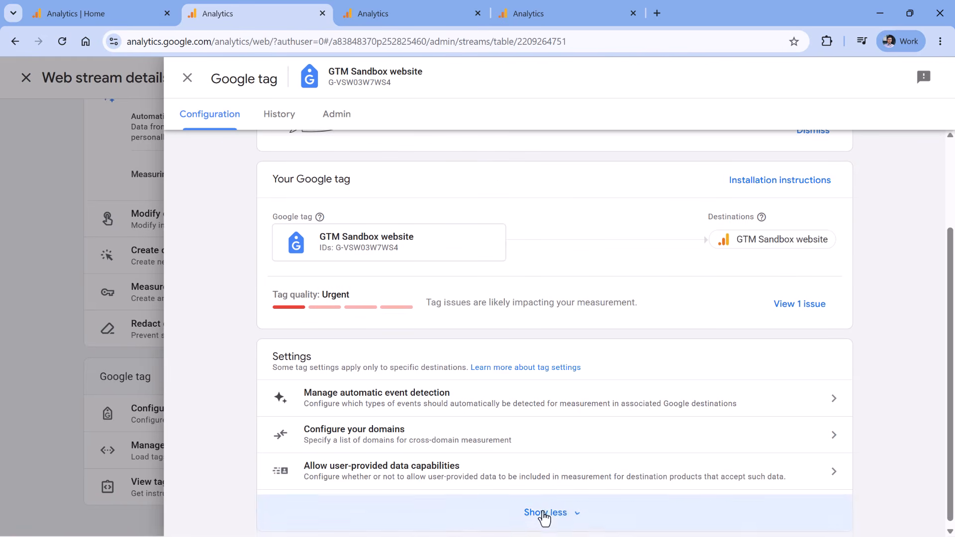
pyautogui.scroll(-4, 443, 359)
pyautogui.click(367, 418)
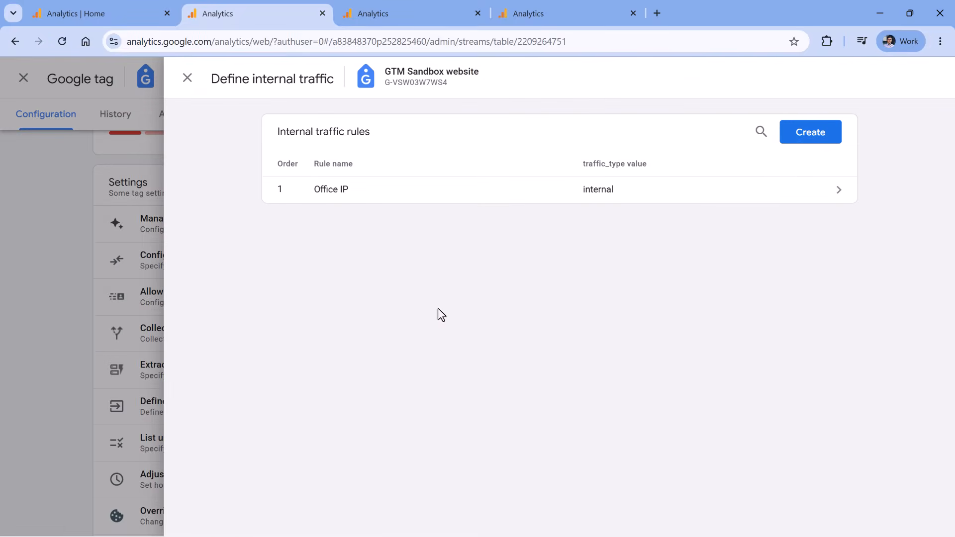
# - Draft an internal traffic rule named Office with an "IP address equals" condition, and discard the draft
pyautogui.click(810, 138)
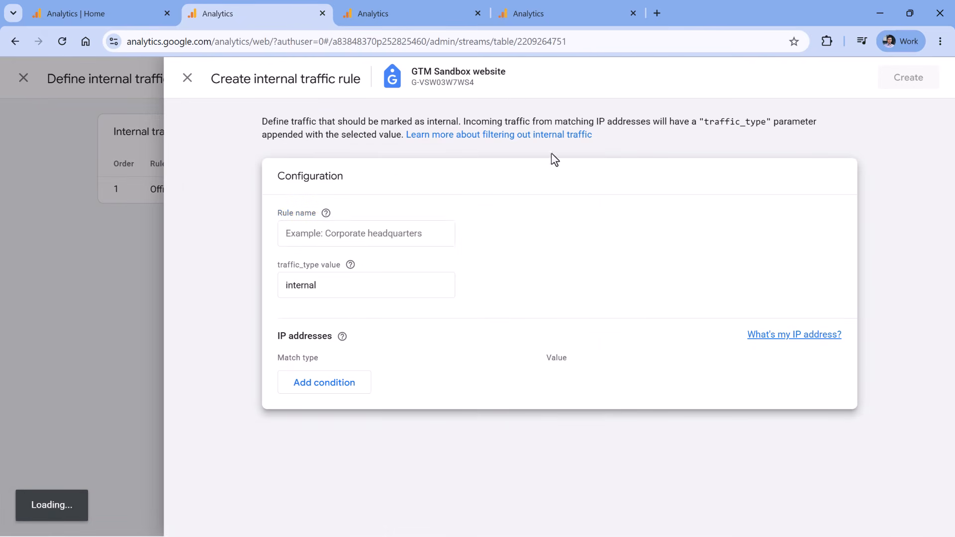
pyautogui.click(368, 232)
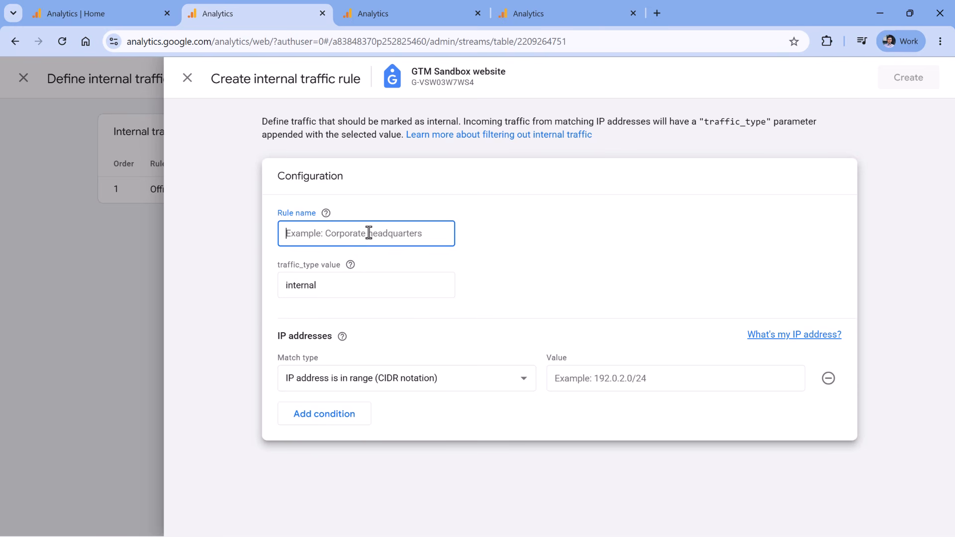
pyautogui.write('Office')
pyautogui.click(571, 391)
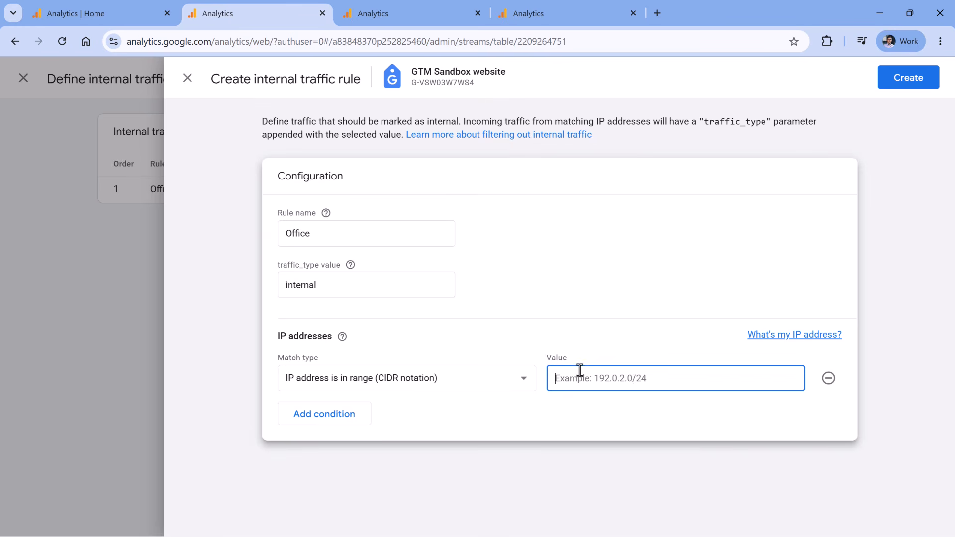
pyautogui.click(492, 344)
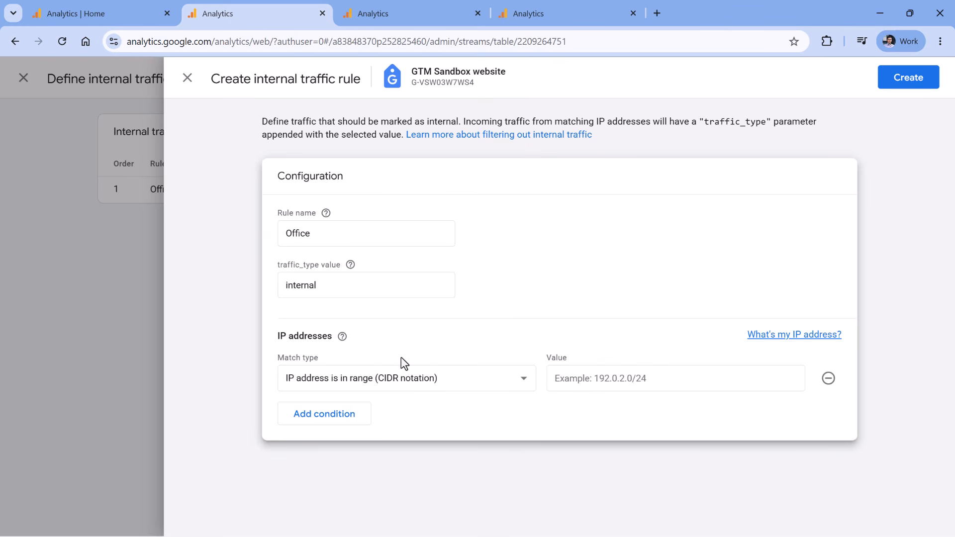
pyautogui.click(398, 381)
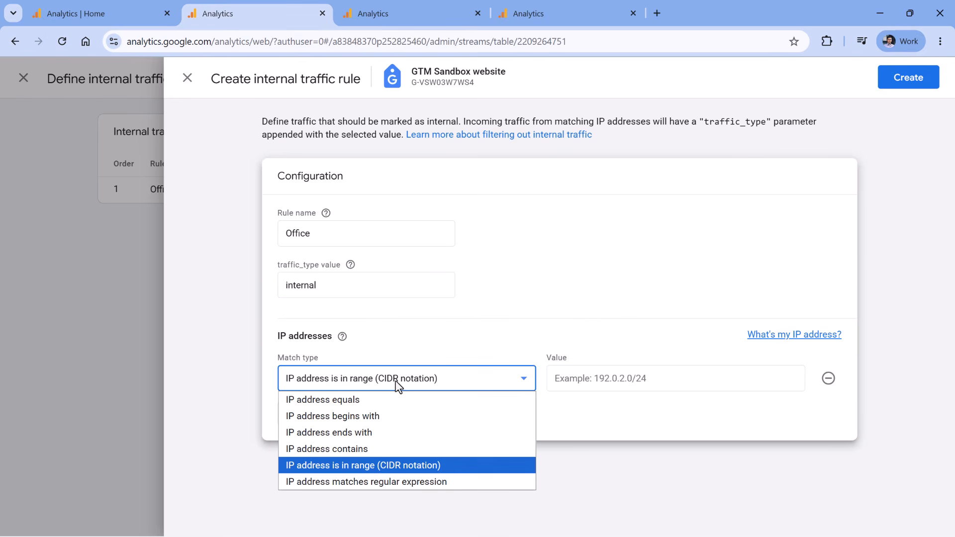
pyautogui.click(321, 401)
pyautogui.click(605, 381)
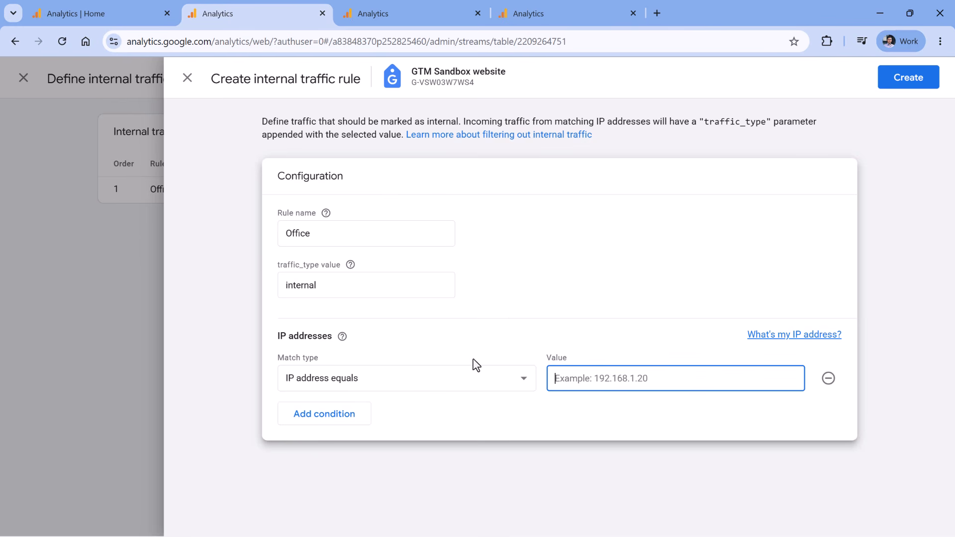
pyautogui.click(189, 78)
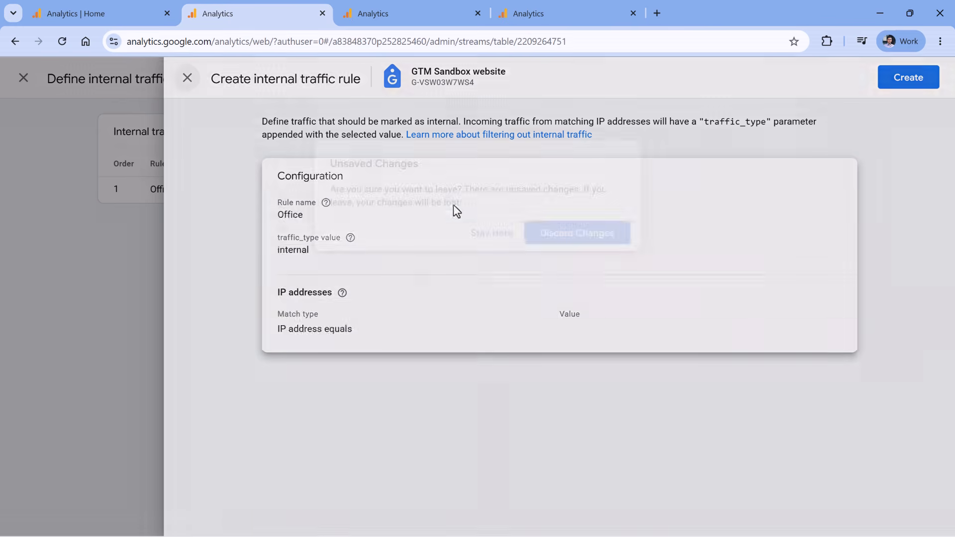
pyautogui.click(587, 234)
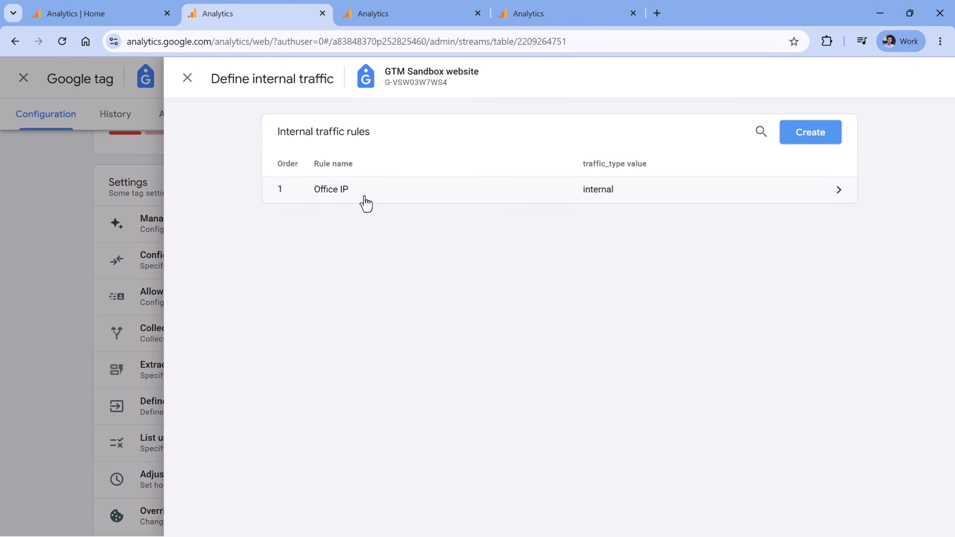
# - Leave the Google tag settings and stream details, and open the property's data filters
pyautogui.click(188, 78)
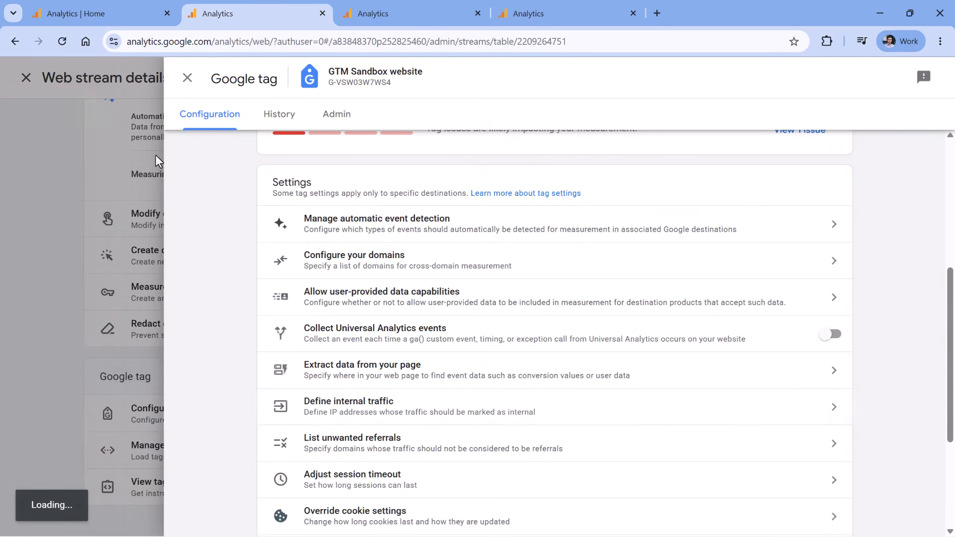
pyautogui.click(155, 158)
pyautogui.click(174, 178)
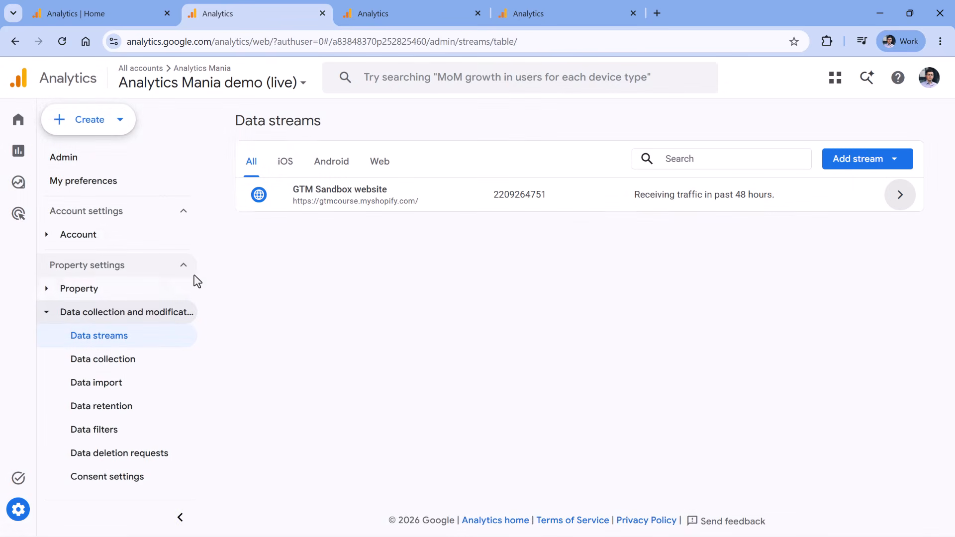
pyautogui.scroll(-1, 128, 294)
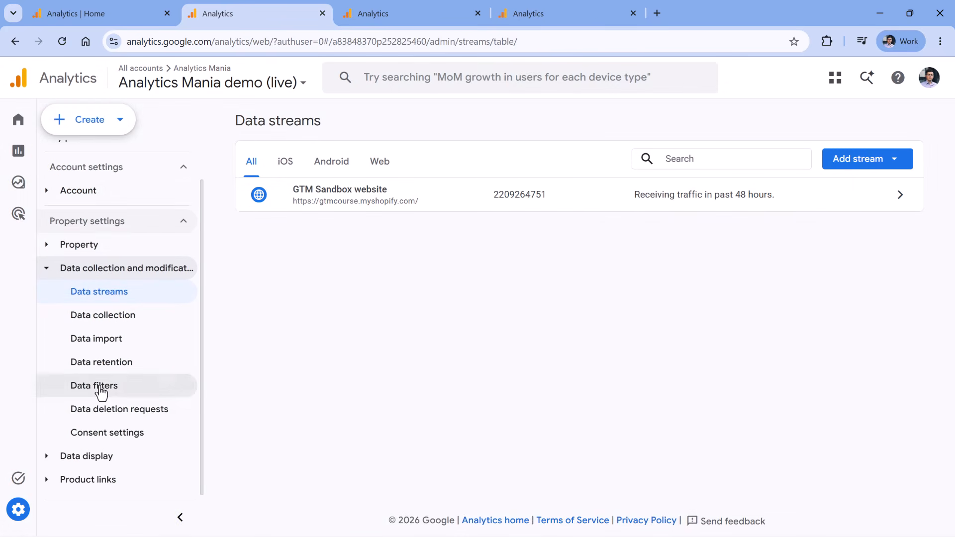
pyautogui.click(101, 387)
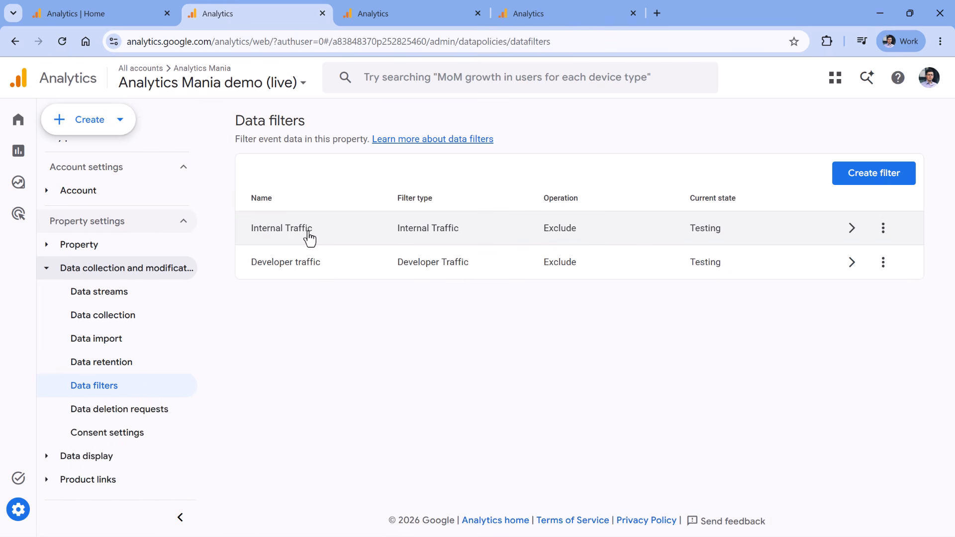
# - Set the filter state of the Internal Traffic data filter to Active
pyautogui.click(309, 238)
pyautogui.scroll(-5, 404, 251)
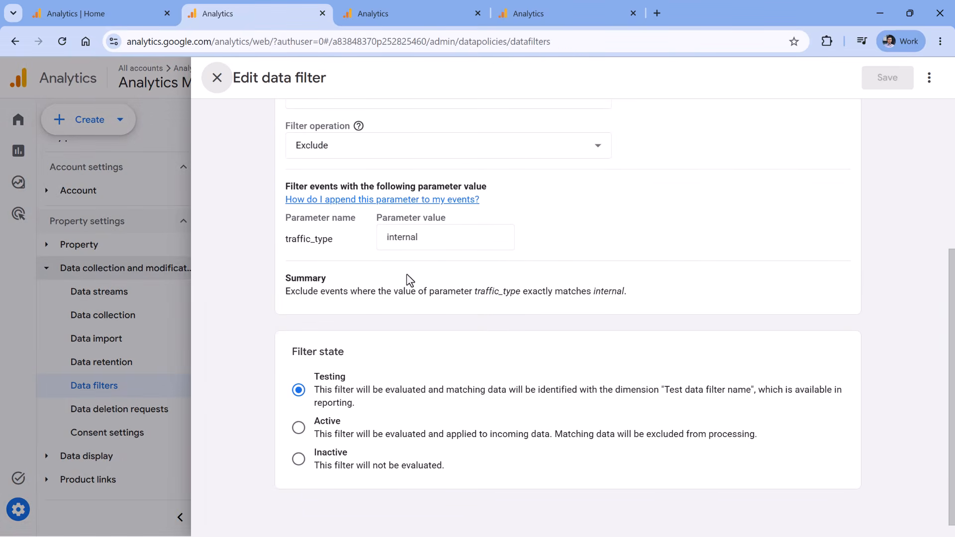
pyautogui.click(298, 428)
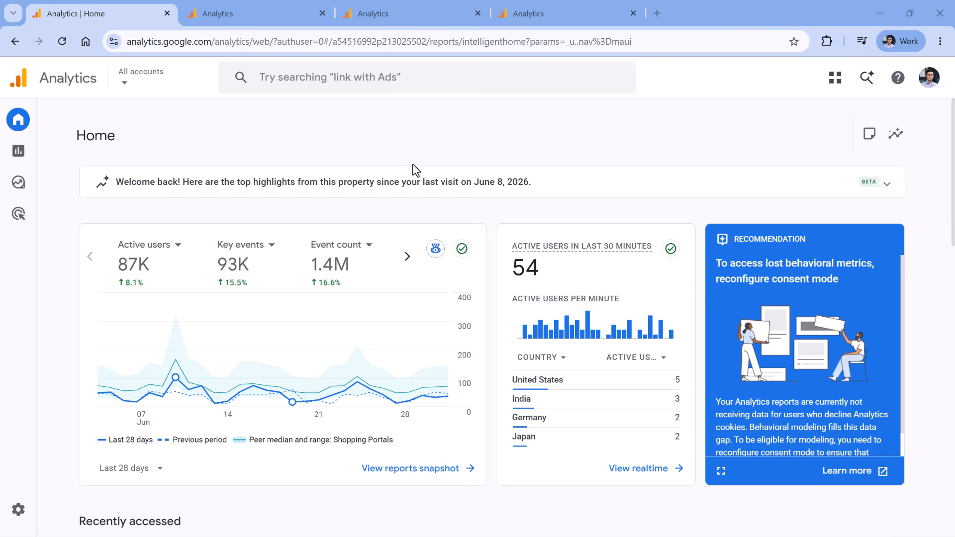
# - Open the Traffic acquisition report of the Google Merch Shop property and examine its session channel group table
pyautogui.click(29, 158)
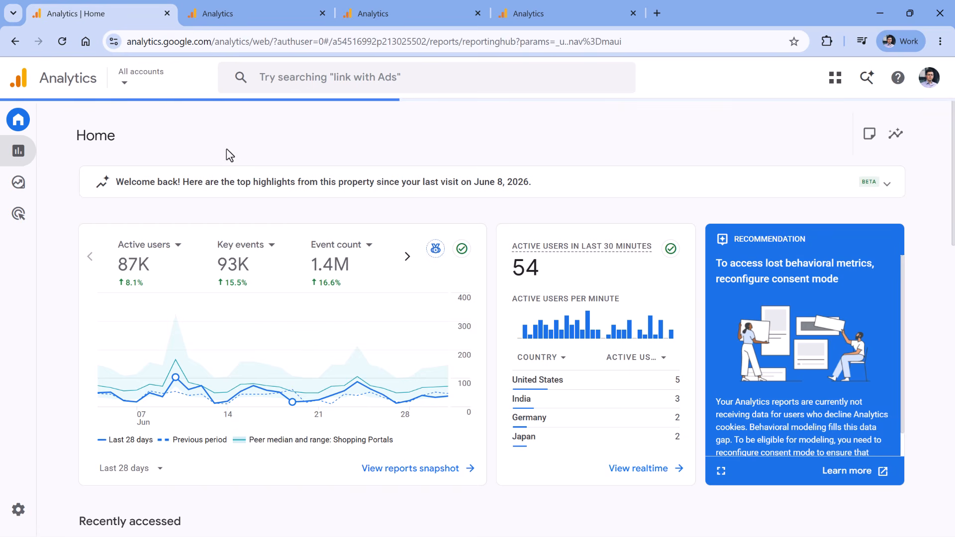
pyautogui.click(47, 217)
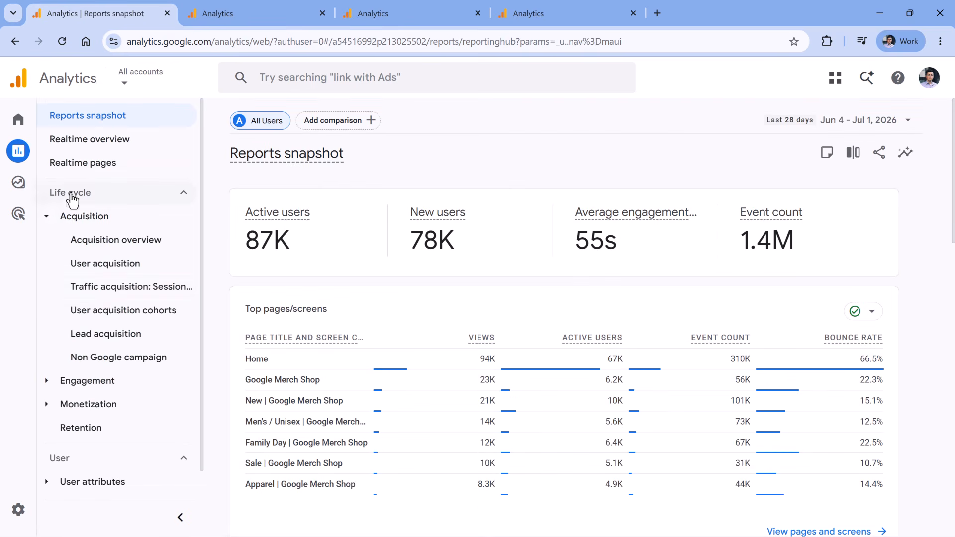
pyautogui.click(123, 292)
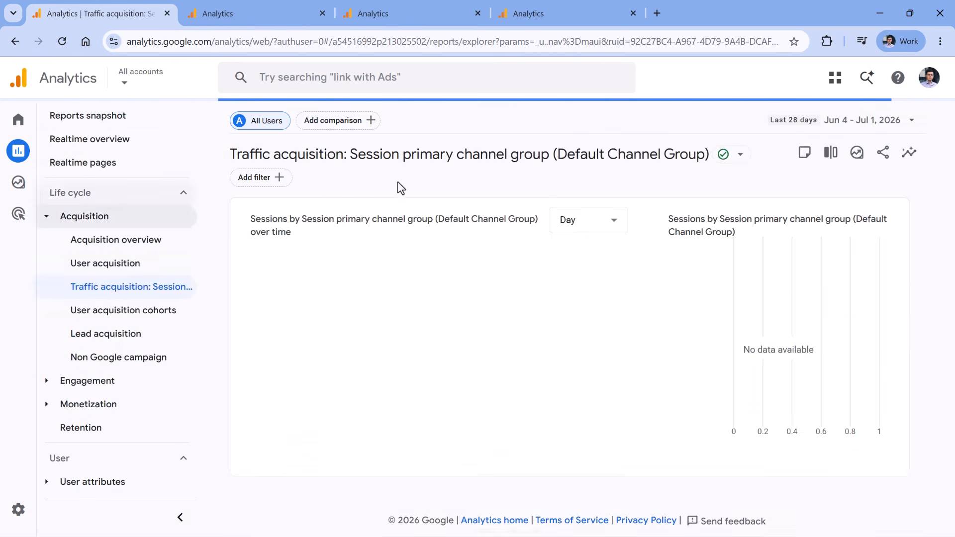
pyautogui.scroll(-8, 388, 191)
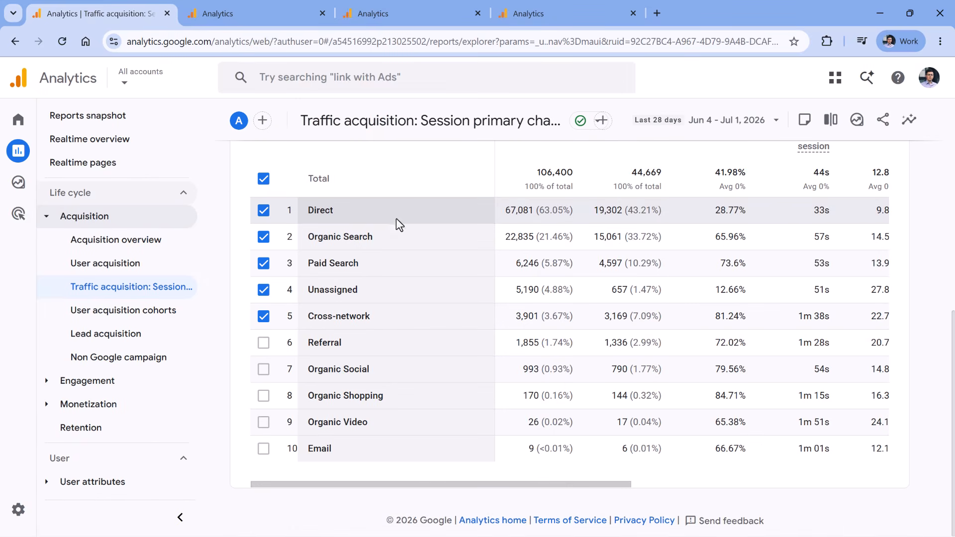
# - Change the traffic acquisition table's primary dimension to Session source / medium and examine the listed sources
pyautogui.scroll(3, 393, 234)
pyautogui.click(366, 283)
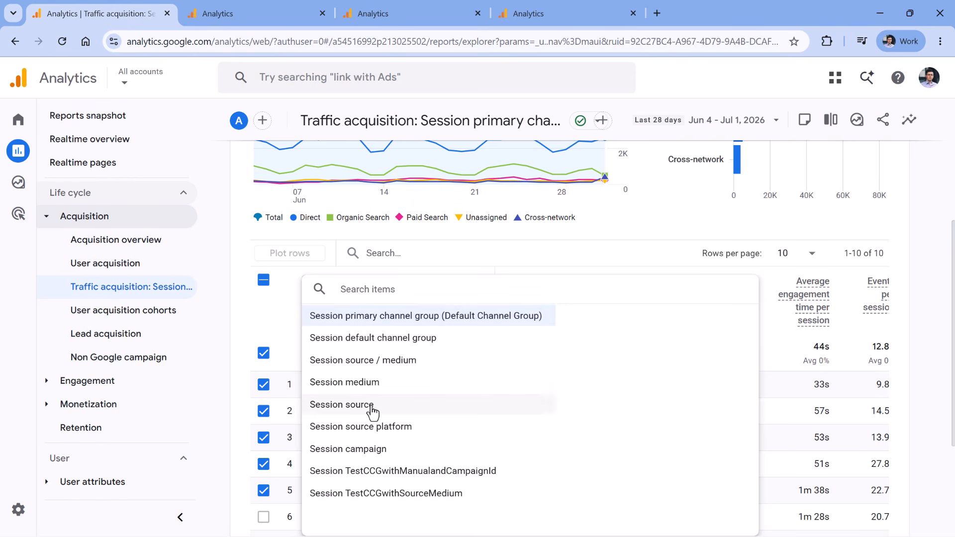
pyautogui.click(382, 367)
pyautogui.scroll(-3, 427, 316)
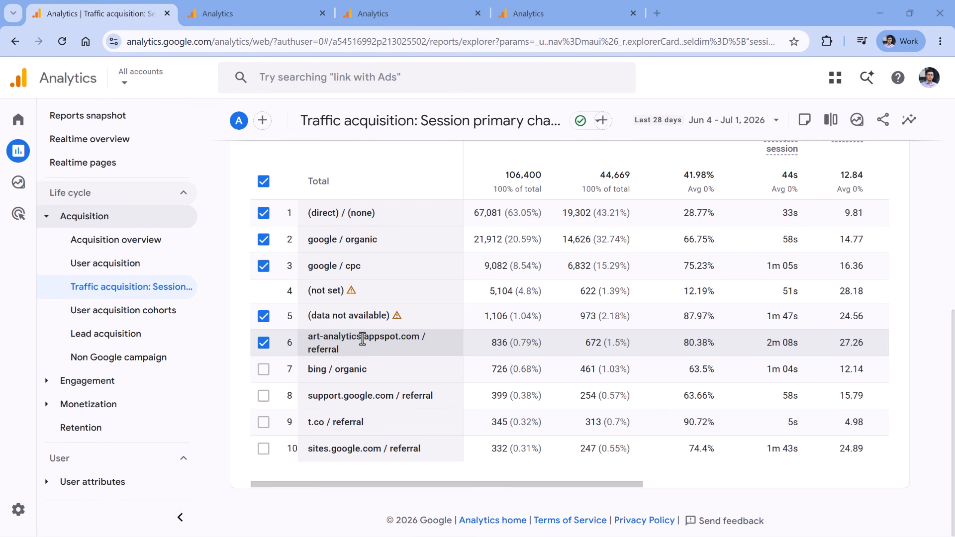
pyautogui.scroll(1, 363, 339)
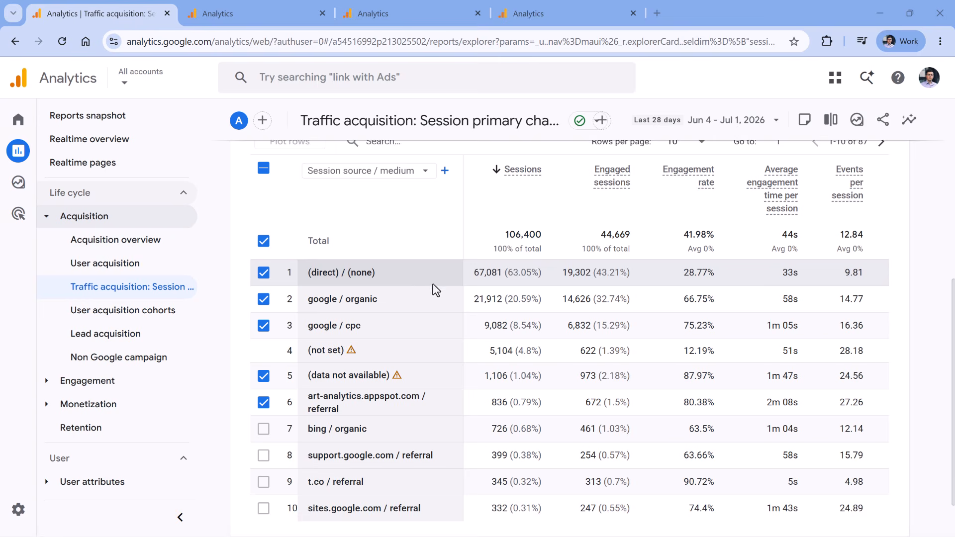
# - Switch to the Analytics Mania demo property and open the Google tag settings of the GTM Sandbox website data stream
pyautogui.click(247, 18)
pyautogui.moveTo(29, 510)
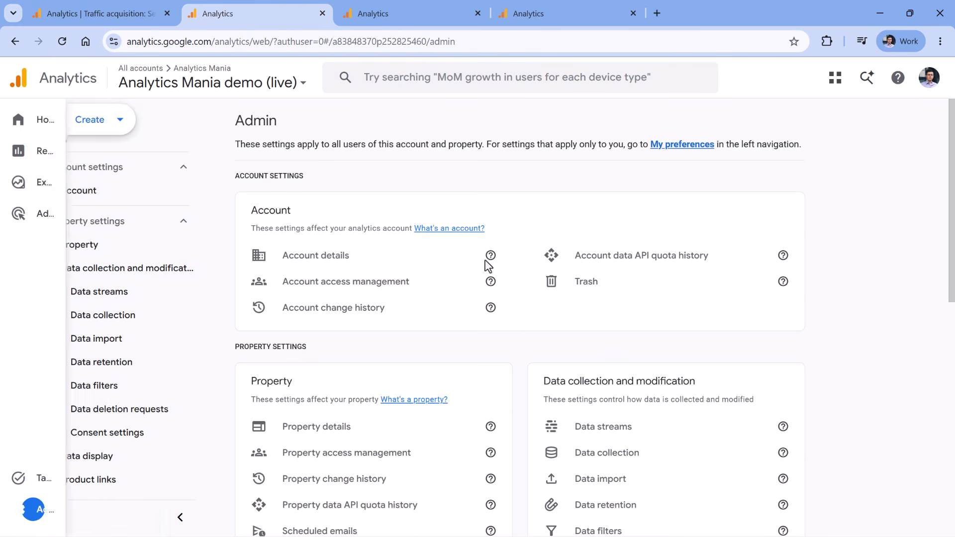
pyautogui.click(607, 429)
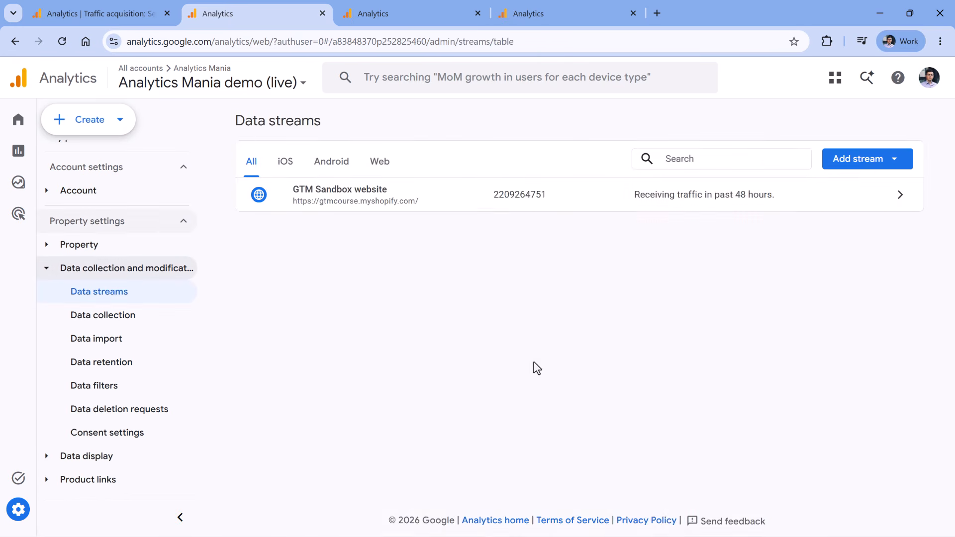
pyautogui.click(371, 203)
pyautogui.scroll(-5, 420, 222)
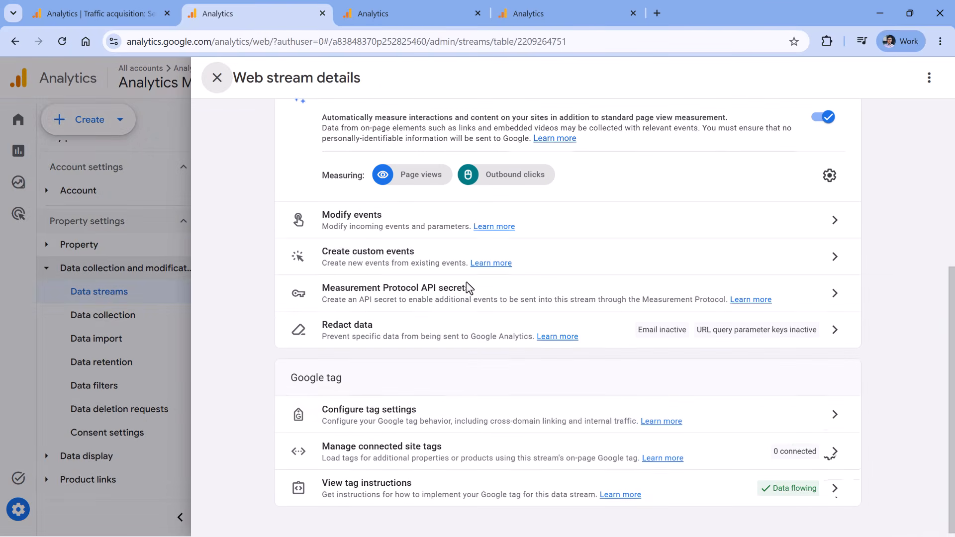
pyautogui.click(384, 413)
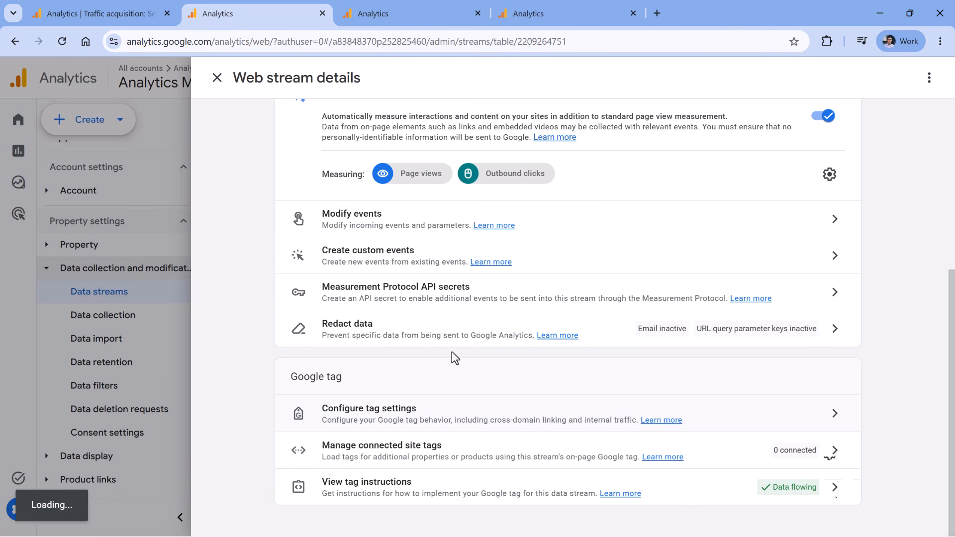
# - Expand the full list of Google tag settings and open the unwanted referrals configuration
pyautogui.scroll(-3, 443, 179)
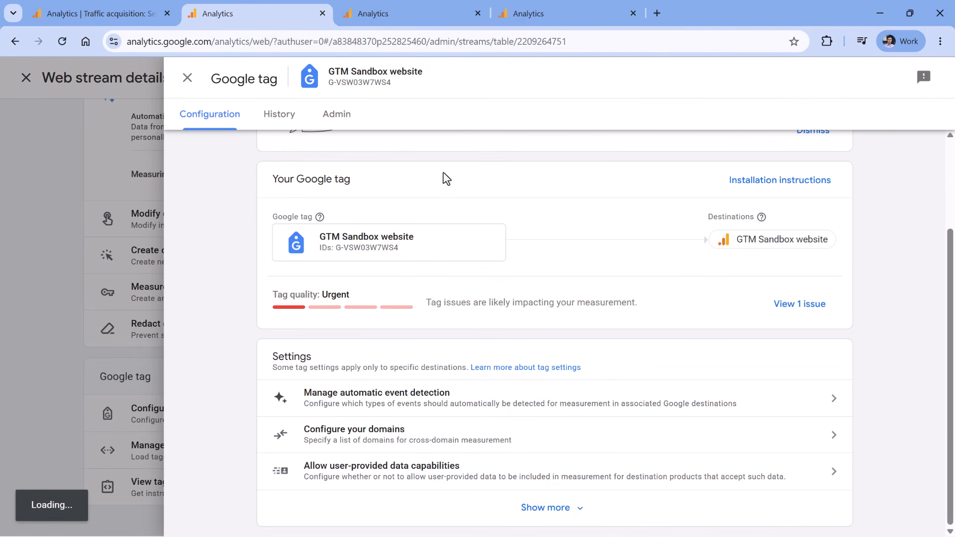
pyautogui.click(544, 513)
pyautogui.scroll(-7, 492, 351)
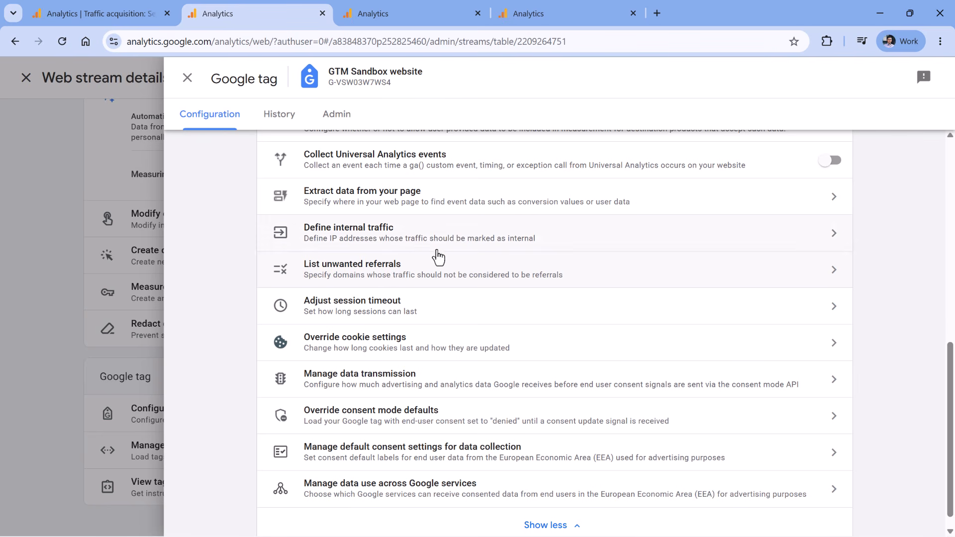
pyautogui.click(401, 261)
pyautogui.click(332, 247)
pyautogui.click(368, 264)
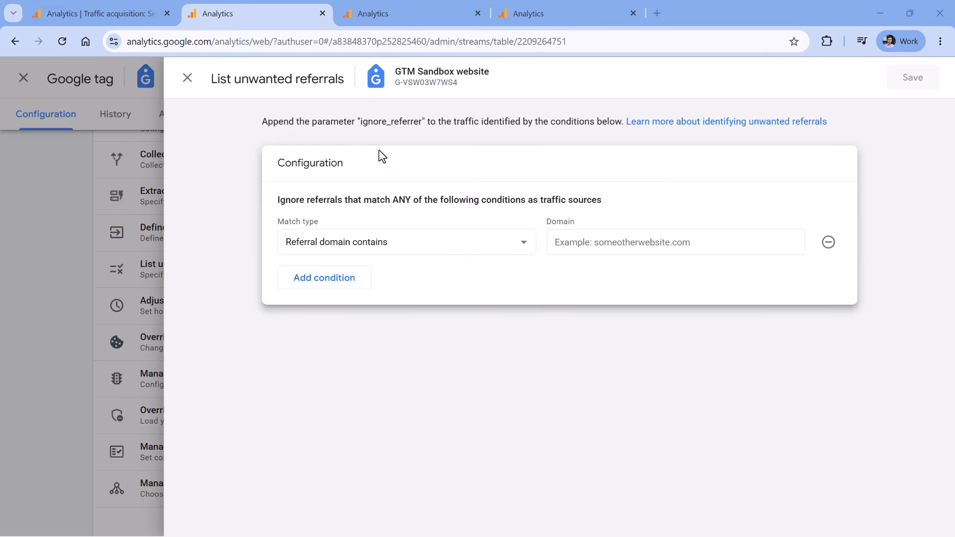
# - Enter paypal.com as a "Referral domain contains" condition and add three more blank conditions to the unwanted referrals
pyautogui.click(576, 244)
pyautogui.write('paypal.com')
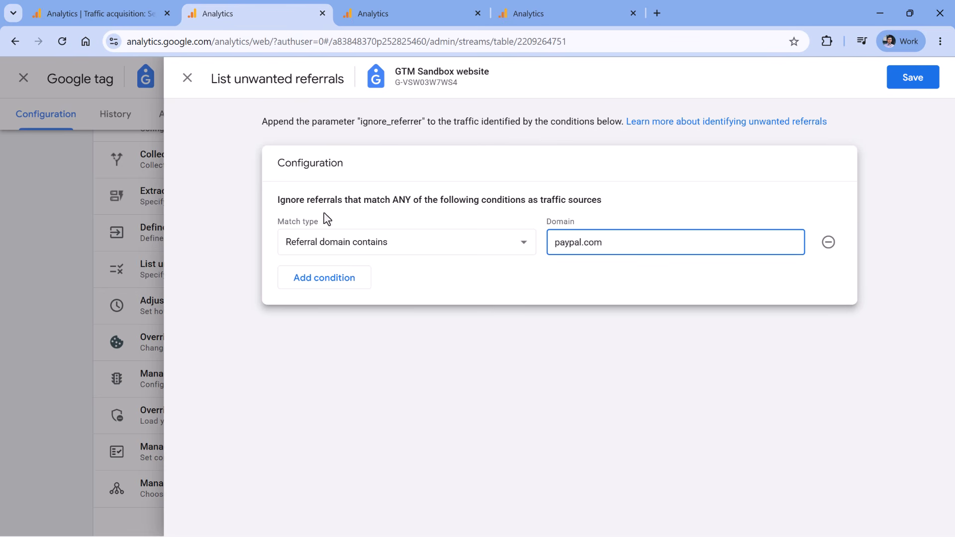
pyautogui.click(329, 282)
pyautogui.click(330, 311)
pyautogui.click(352, 343)
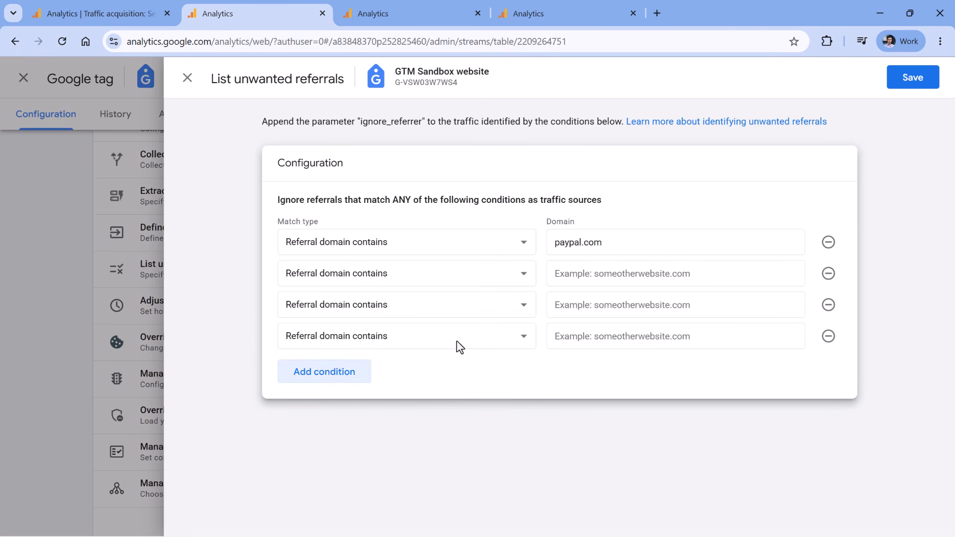
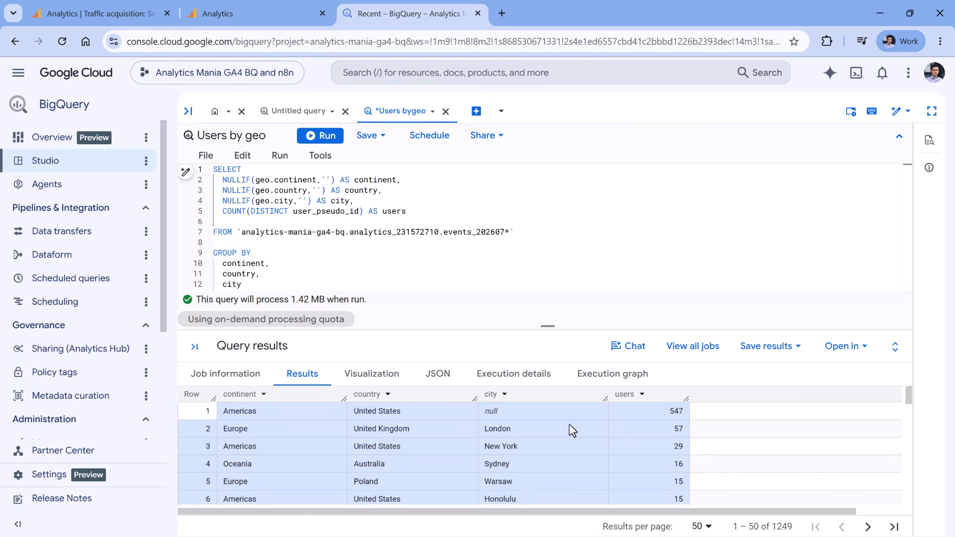
# - Clear the selection in the BigQuery query results, return to Google Analytics and open the demo property's BigQuery links
pyautogui.click(273, 276)
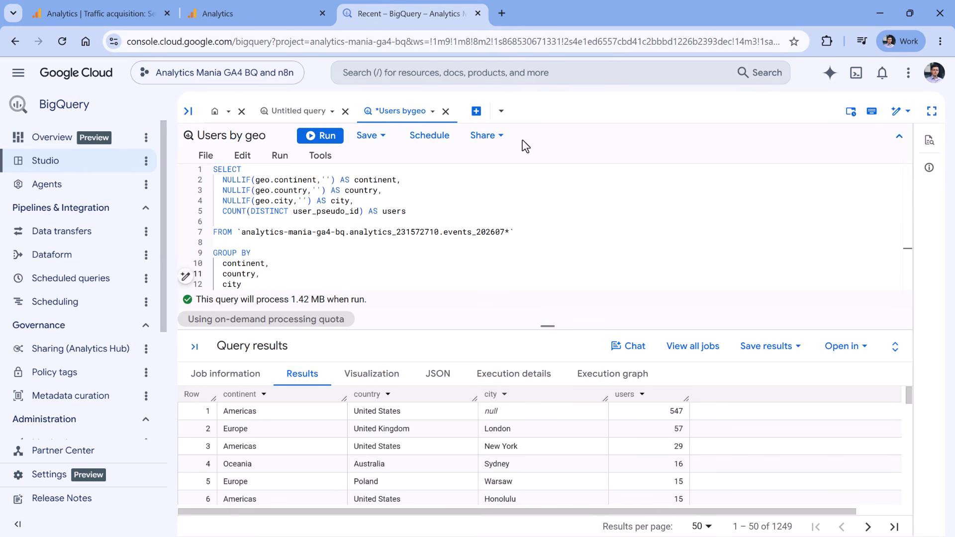
pyautogui.click(266, 16)
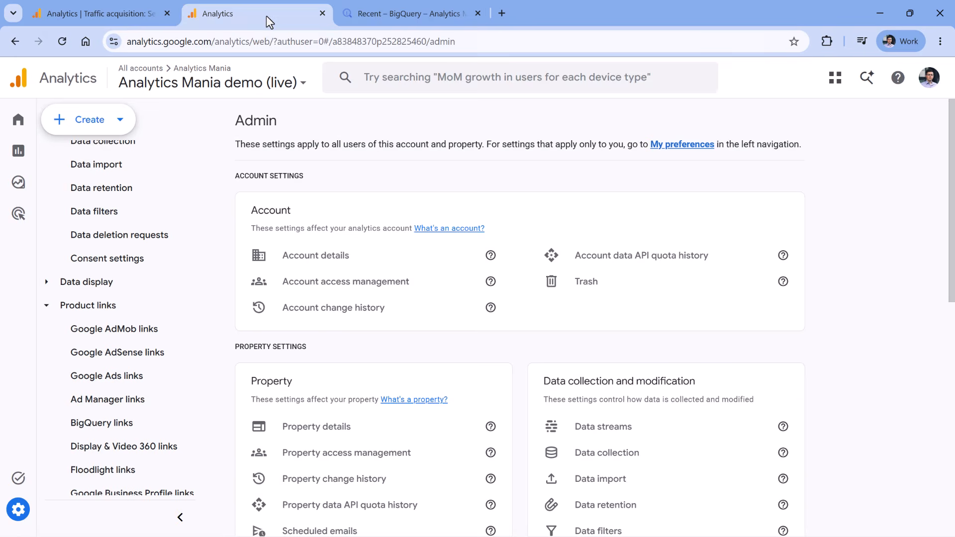
pyautogui.moveTo(25, 522)
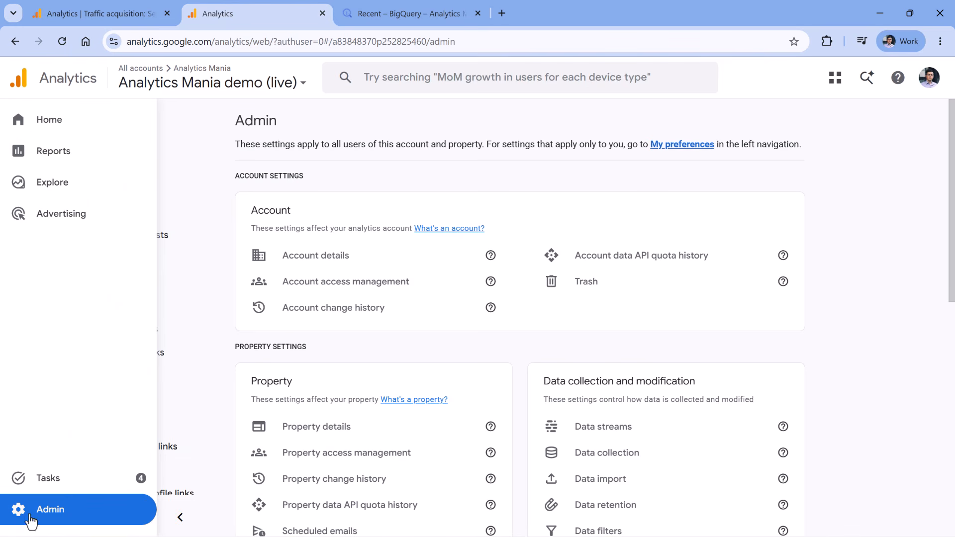
pyautogui.scroll(-4, 541, 189)
pyautogui.scroll(-7, 542, 189)
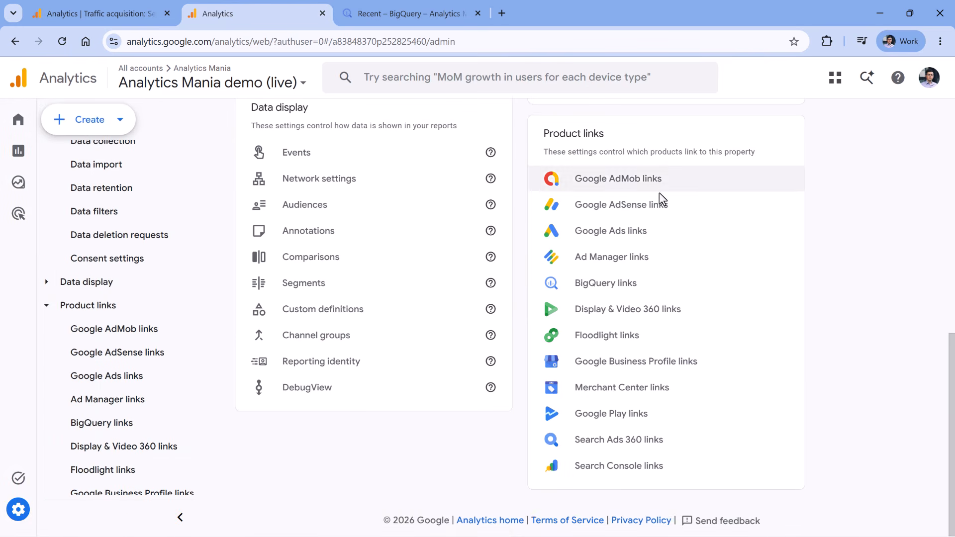
pyautogui.click(610, 286)
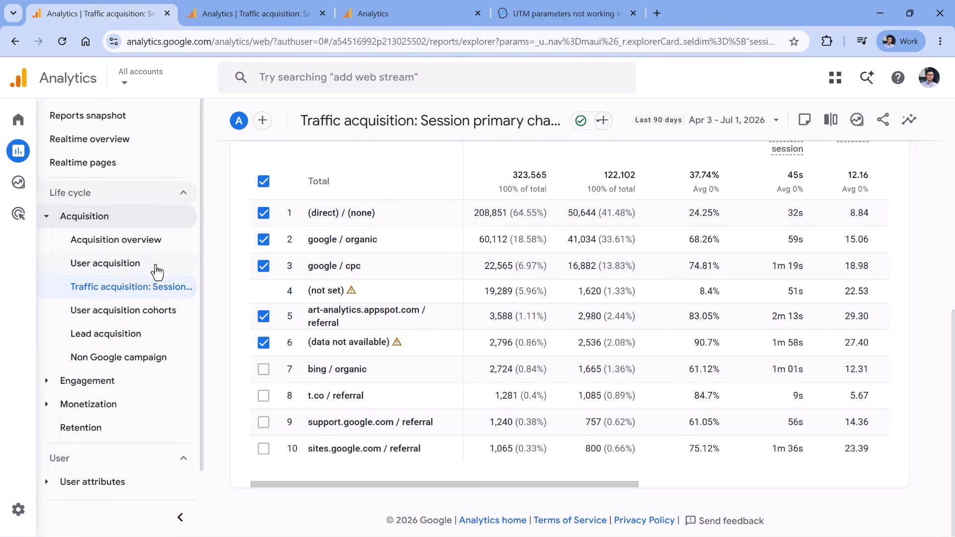
# - Examine the Session source / medium rows in the last 90 days report, highlighting the referral medium of art-analytics.appspot.com
pyautogui.scroll(3, 464, 309)
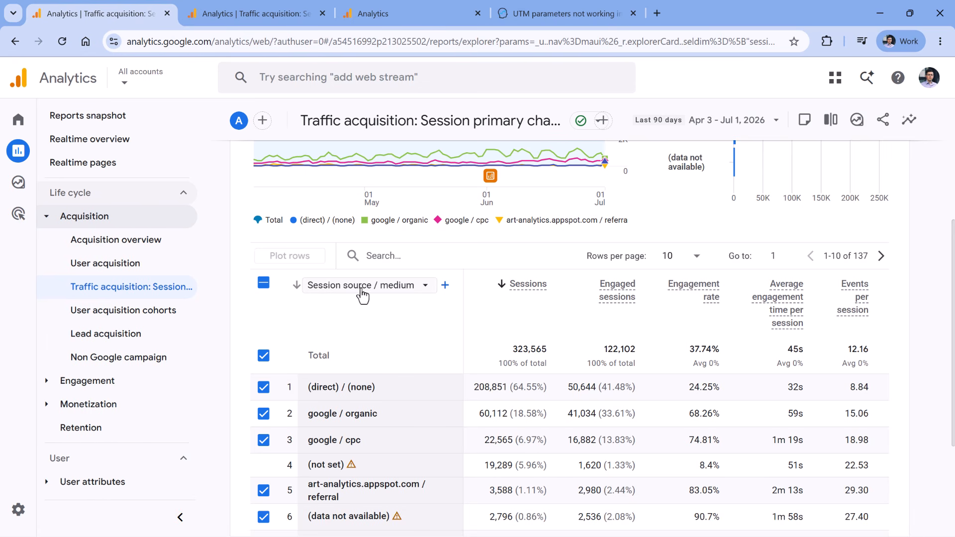
pyautogui.scroll(-3, 386, 290)
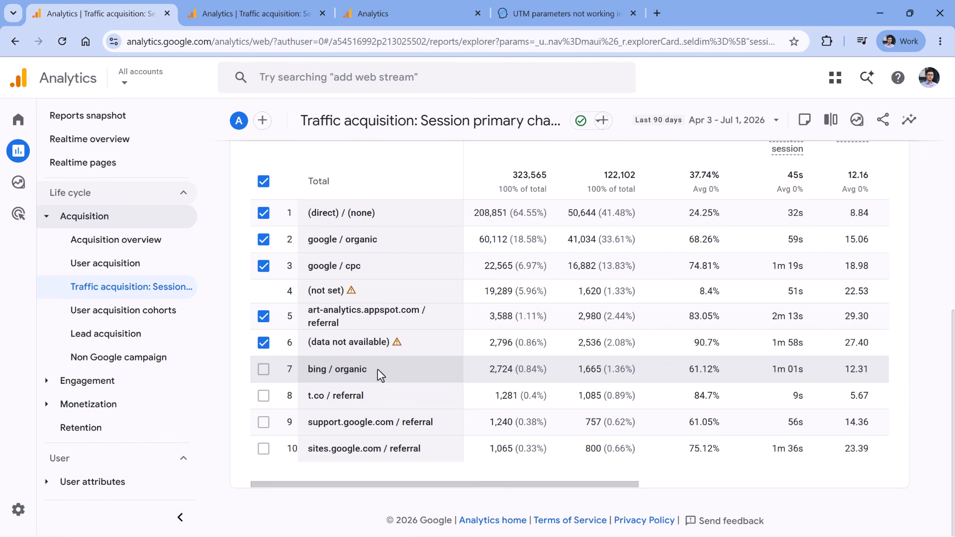
pyautogui.moveTo(309, 311); pyautogui.dragTo(385, 326)
pyautogui.doubleClick(385, 327)
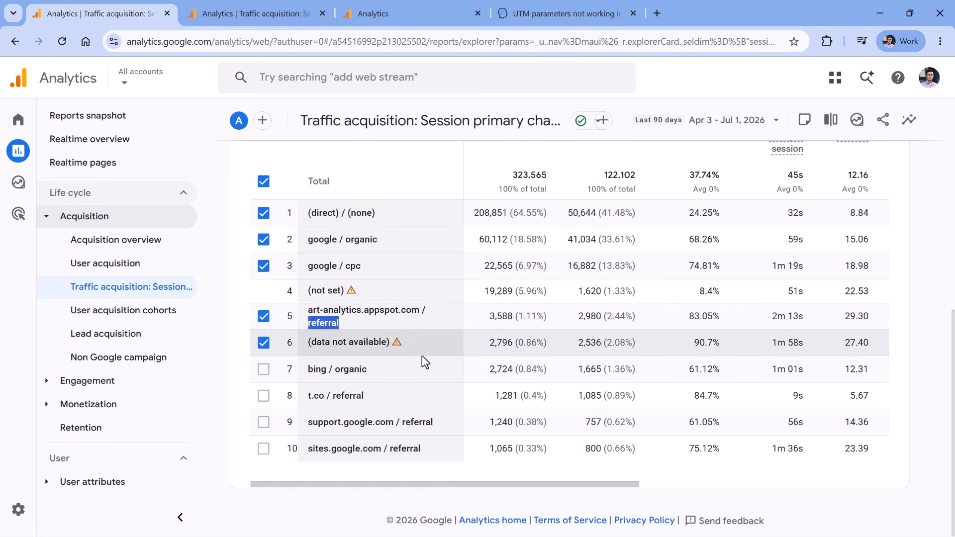
# - Compare the Email and email mediums of Newsletter_October_2025 in the custom-range report, and open the article on UTM parameters not working
pyautogui.click(243, 14)
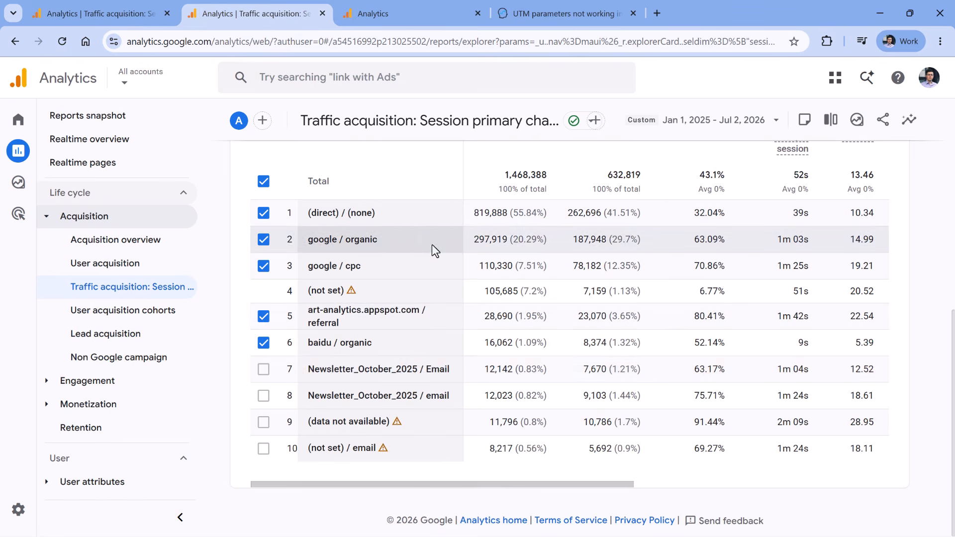
pyautogui.doubleClick(370, 374)
pyautogui.doubleClick(438, 370)
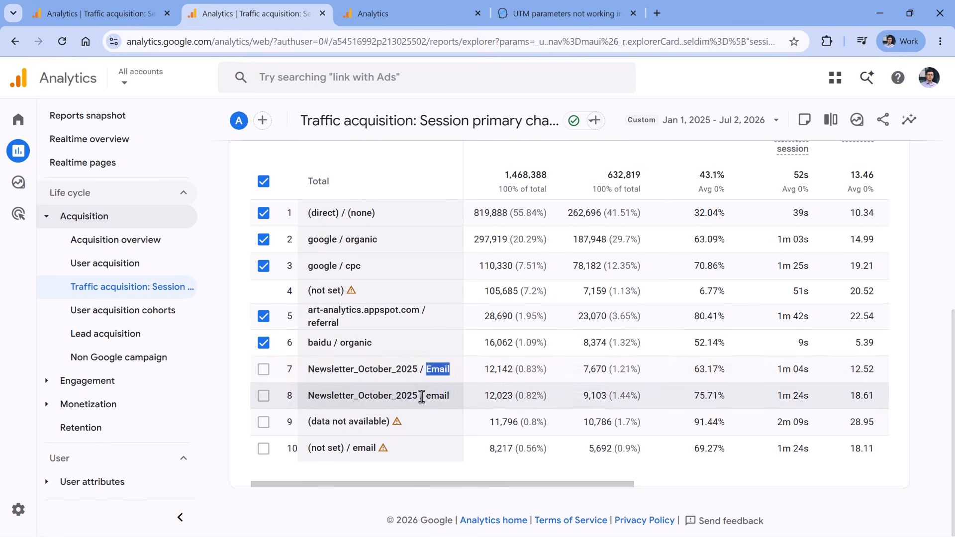
pyautogui.click(427, 370)
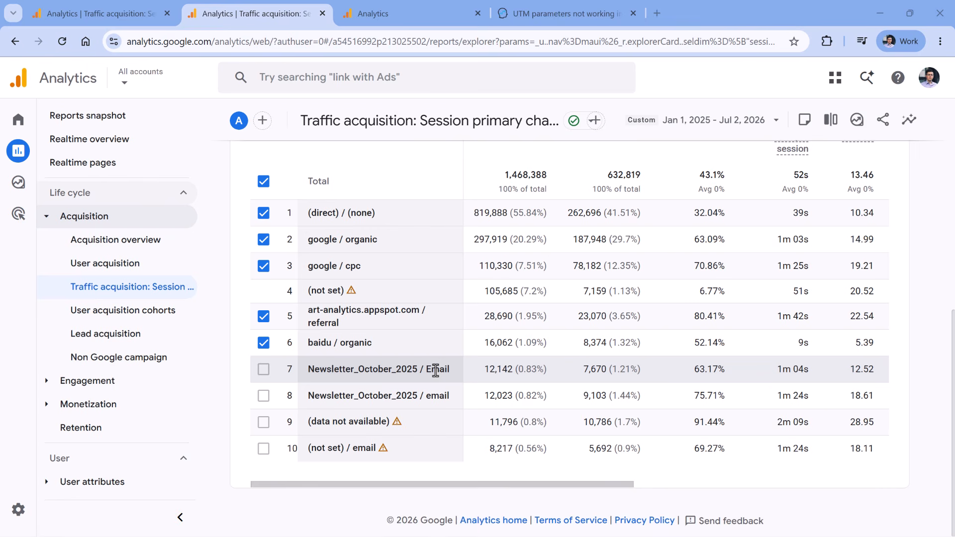
pyautogui.click(567, 14)
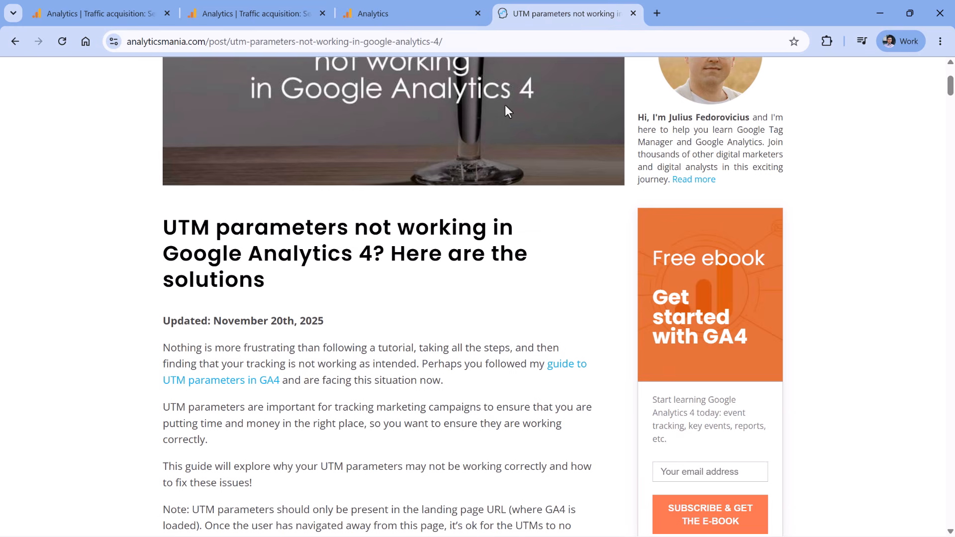
pyautogui.scroll(3, 498, 181)
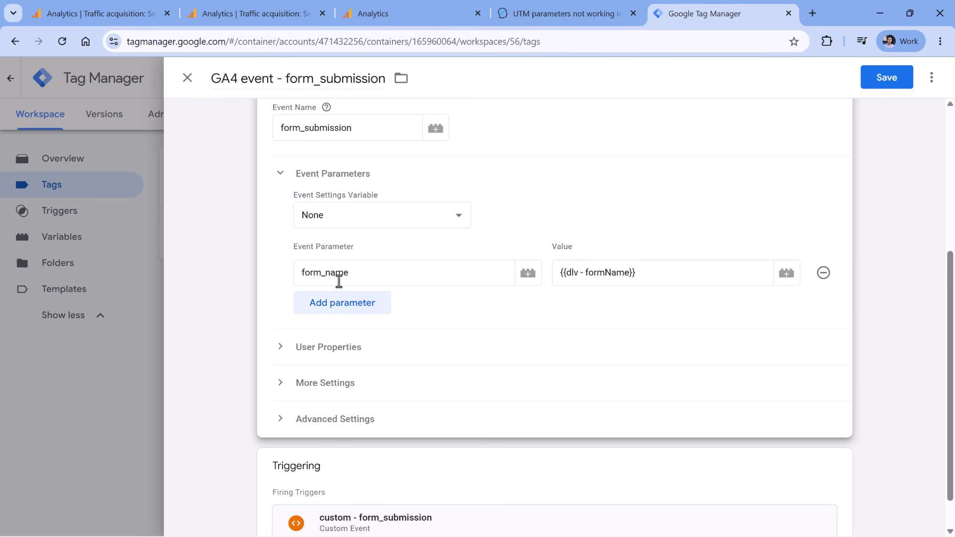
# - Copy the event parameter name form_name from the "GA4 event - form_submission" tag in Google Tag Manager
pyautogui.moveTo(351, 272); pyautogui.dragTo(300, 272)
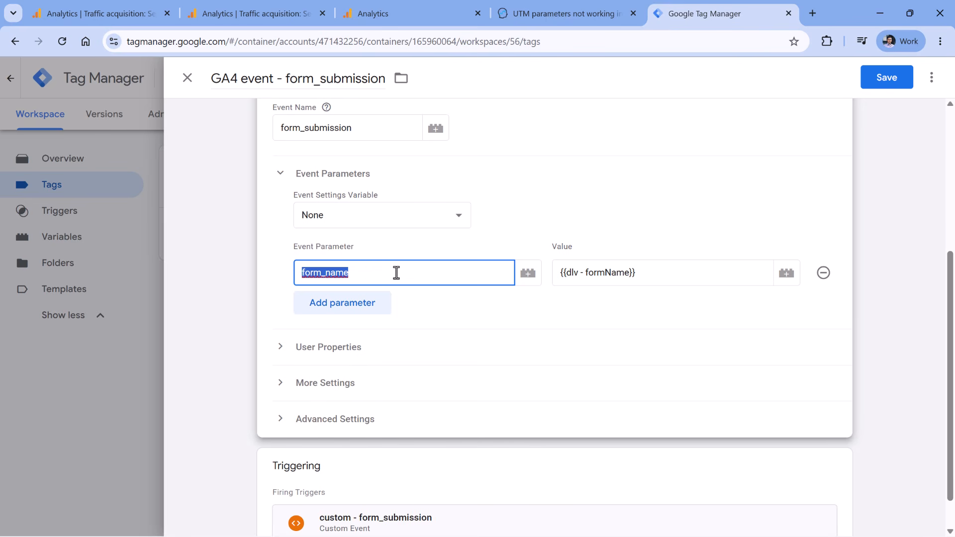
pyautogui.click(403, 306)
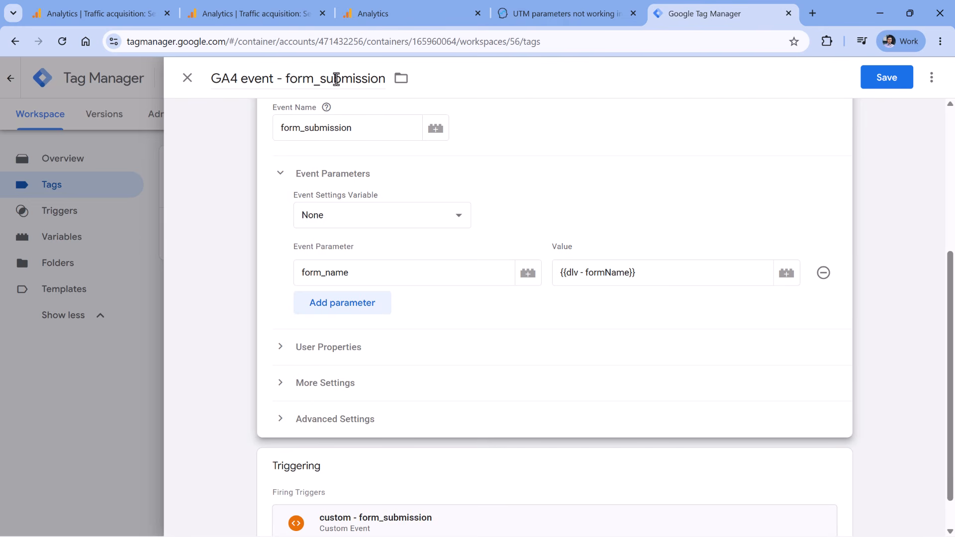
pyautogui.doubleClick(343, 274)
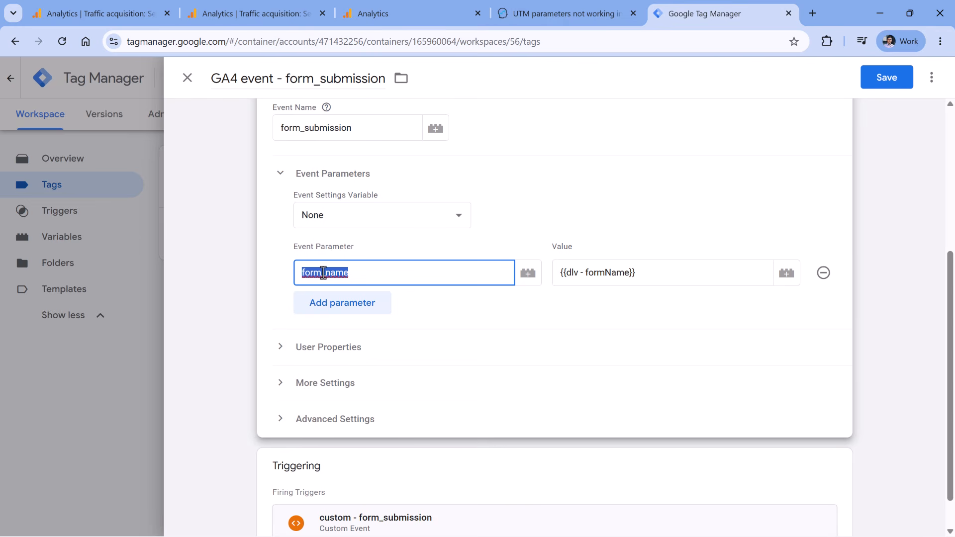
pyautogui.rightClick(324, 272)
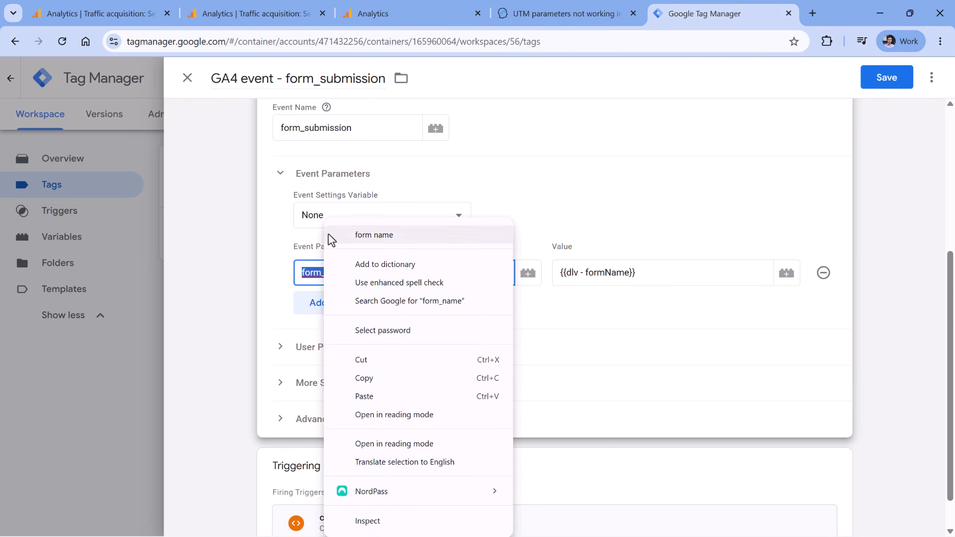
pyautogui.click(382, 375)
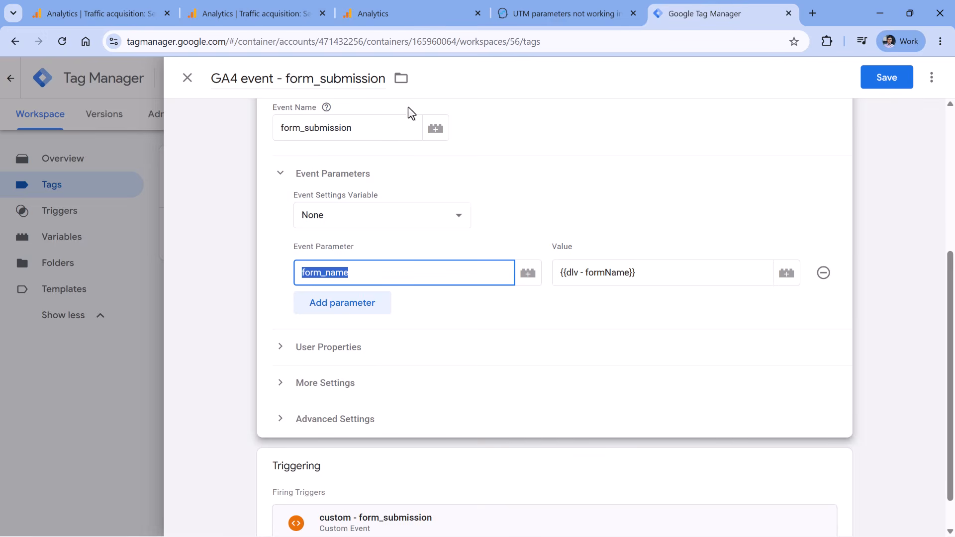
# - Switch back to Google Analytics and open the custom definitions of the Analytics Mania demo (live) property
pyautogui.click(414, 15)
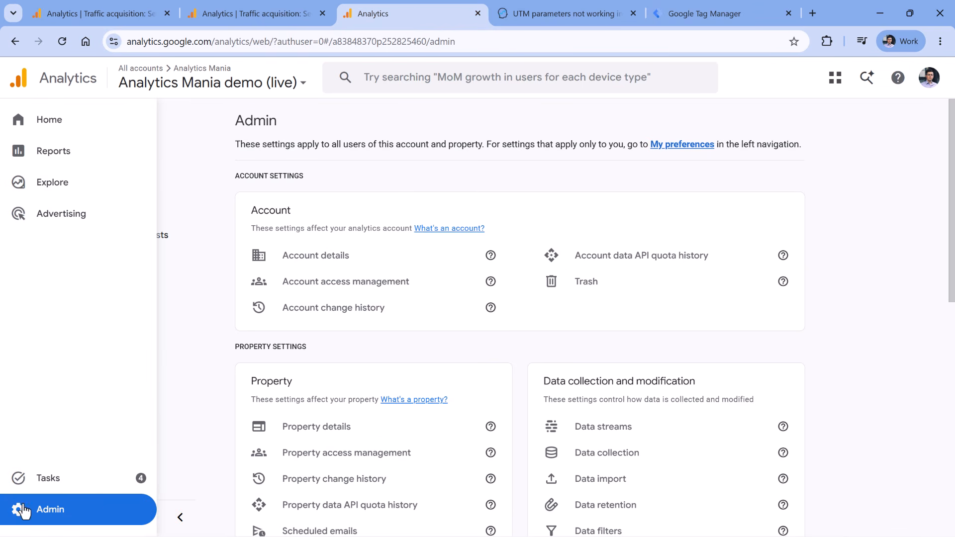
pyautogui.scroll(-8, 341, 223)
pyautogui.scroll(-2, 340, 165)
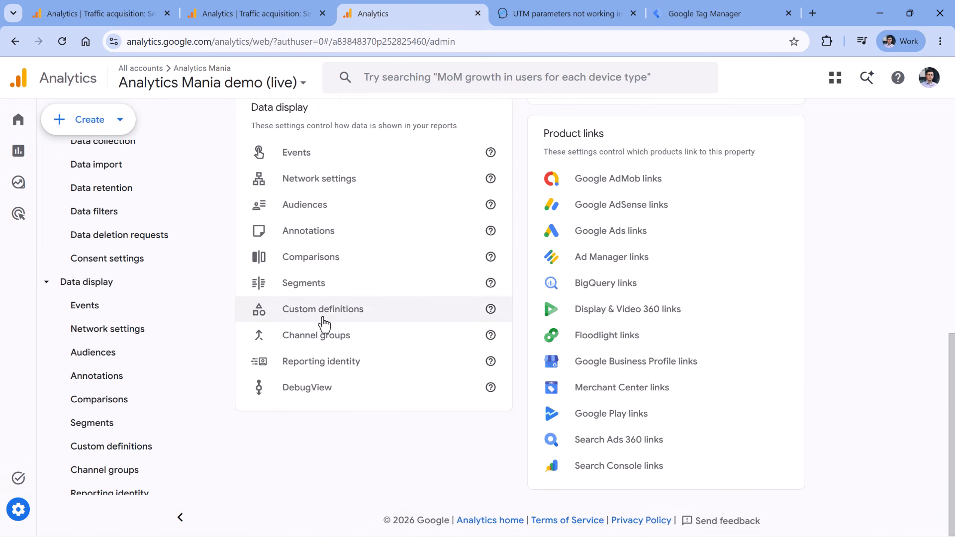
pyautogui.click(326, 313)
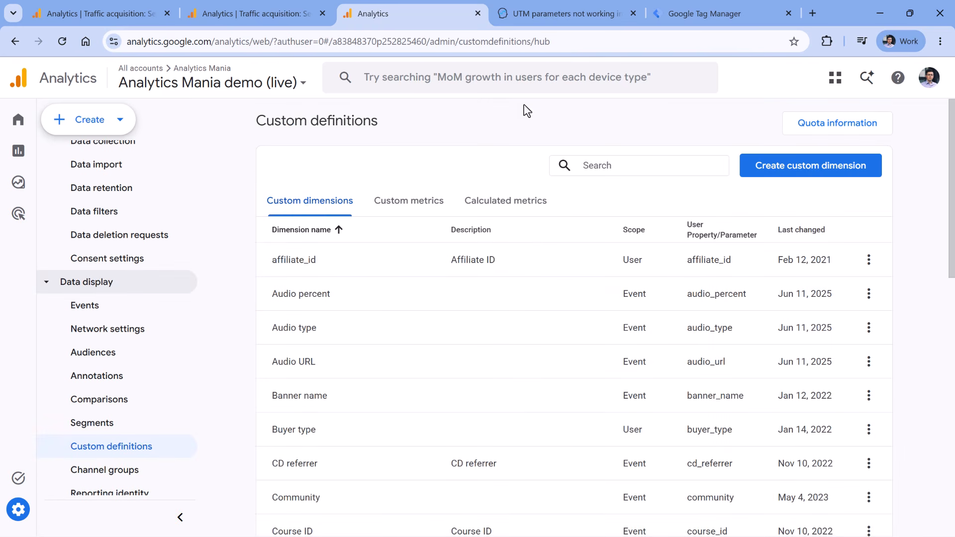
# - Start a new event-scoped custom dimension with the dimension name "Form name"
pyautogui.click(799, 172)
pyautogui.click(668, 222)
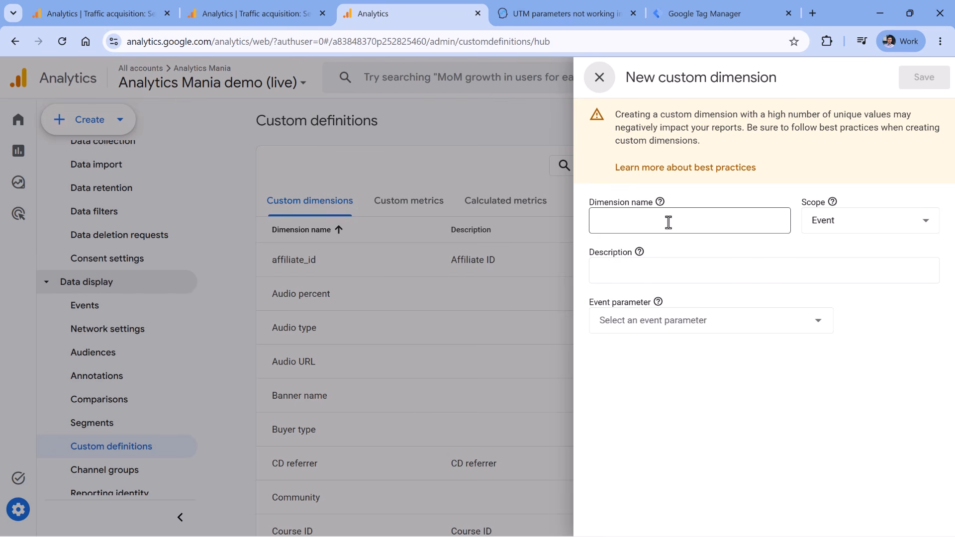
pyautogui.write('For')
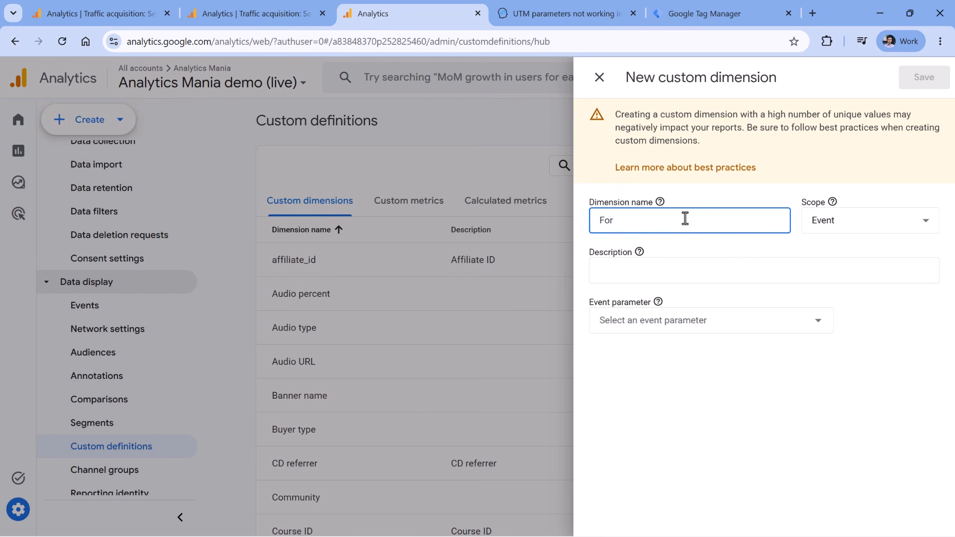
pyautogui.write('m name')
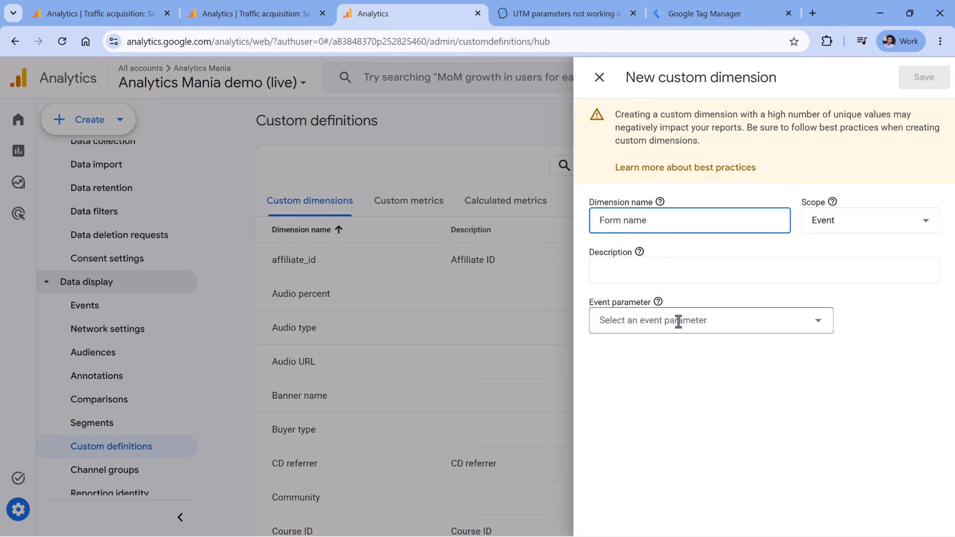
# - Copy form_name from the tag in Google Tag Manager and enter it as the new custom dimension's event parameter in Google Analytics
pyautogui.click(697, 18)
pyautogui.doubleClick(326, 273)
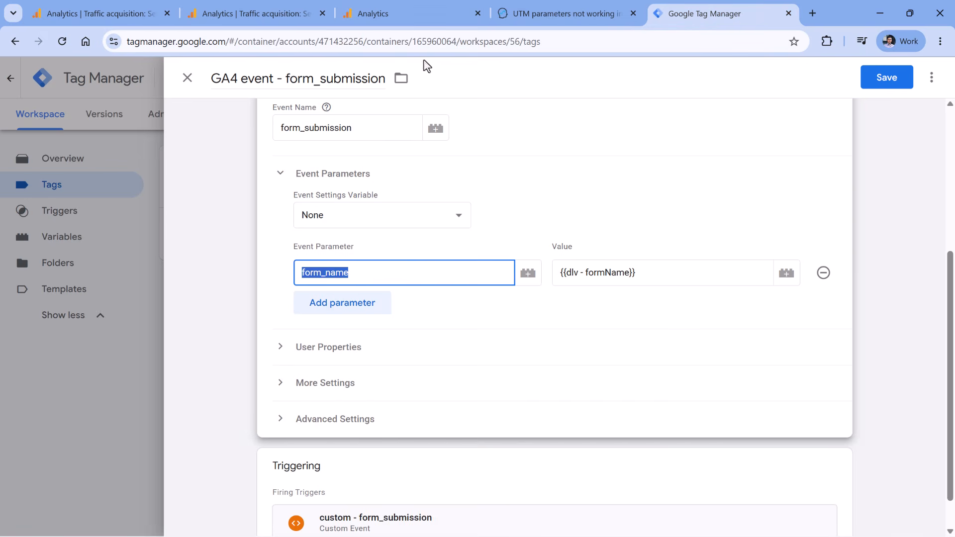
pyautogui.hotkey('ctrl', 'c')
pyautogui.click(408, 14)
pyautogui.click(646, 338)
pyautogui.hotkey('ctrl', 'v')
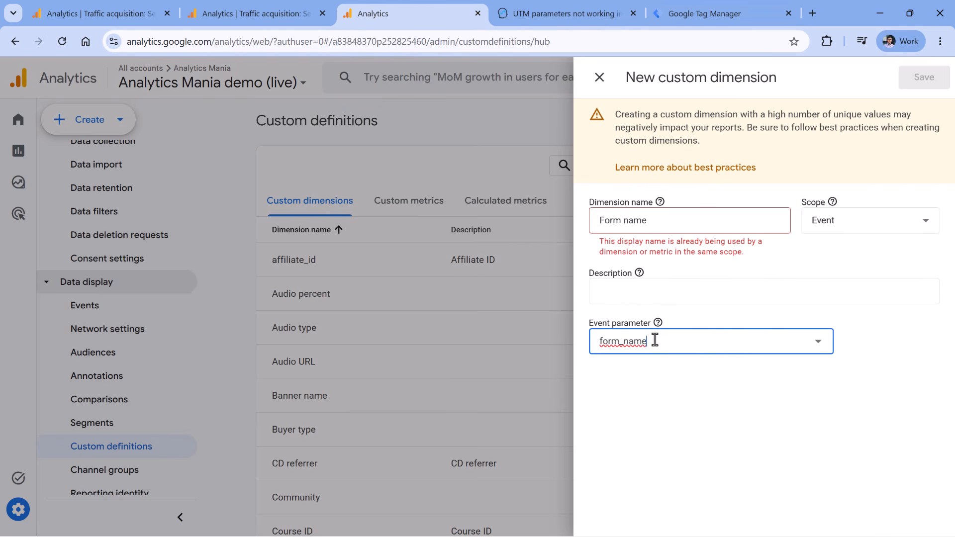
pyautogui.click(890, 359)
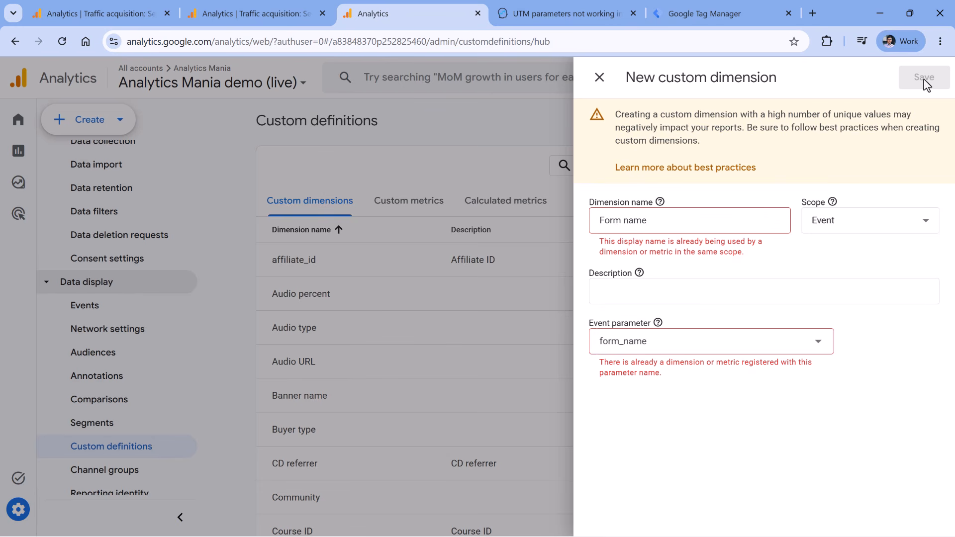
pyautogui.click(711, 23)
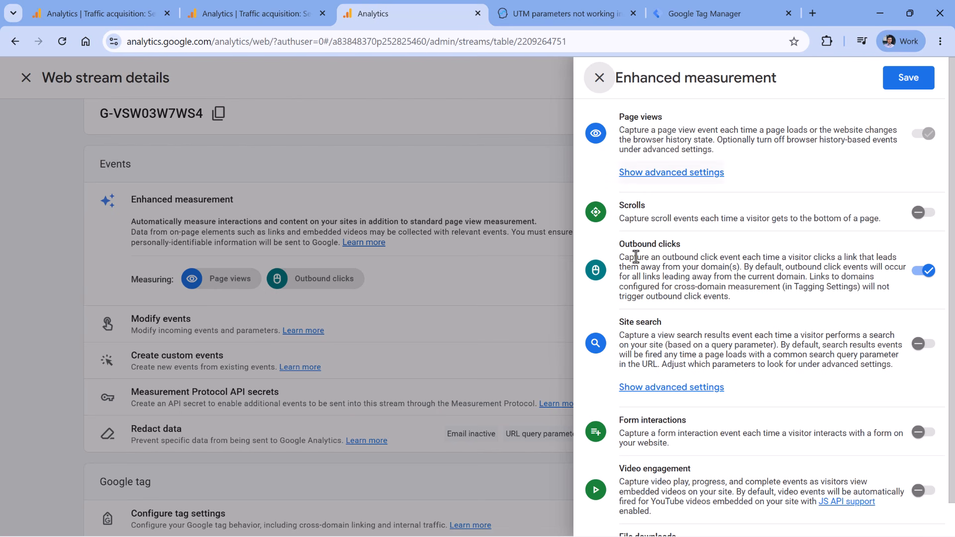
# - Review the web stream's enhanced measurement options down to File downloads, and leave the stream details for the Reports snapshot
pyautogui.scroll(-1, 741, 338)
pyautogui.scroll(-1, 741, 338)
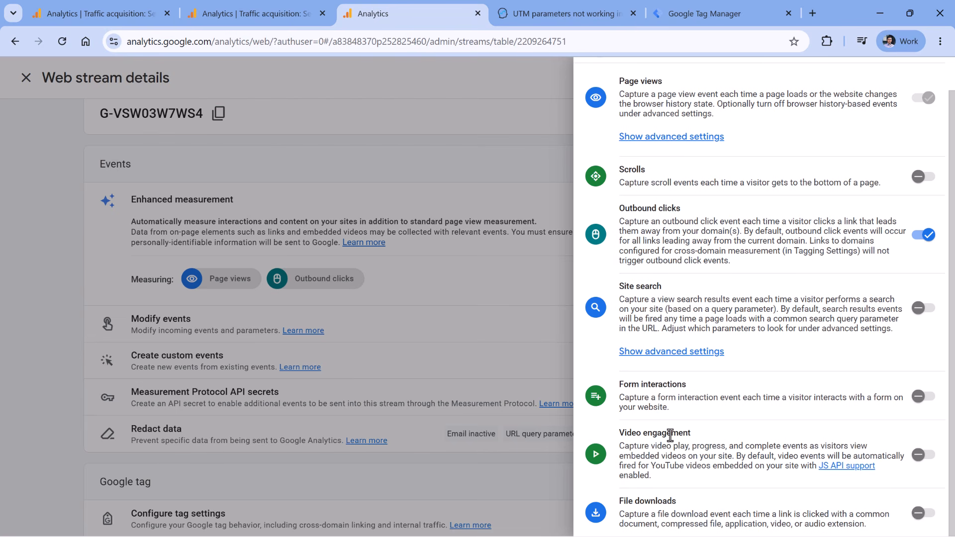
pyautogui.click(382, 282)
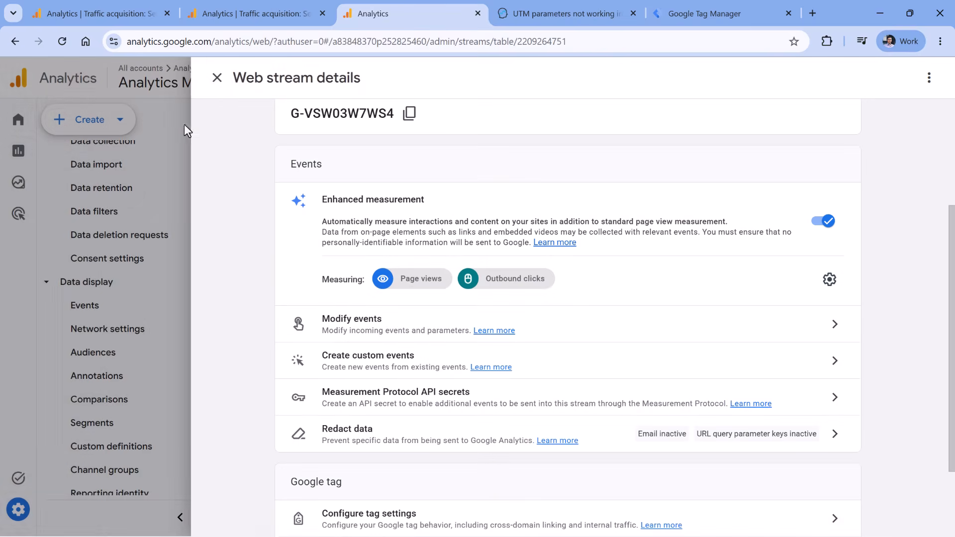
pyautogui.click(217, 80)
pyautogui.click(69, 159)
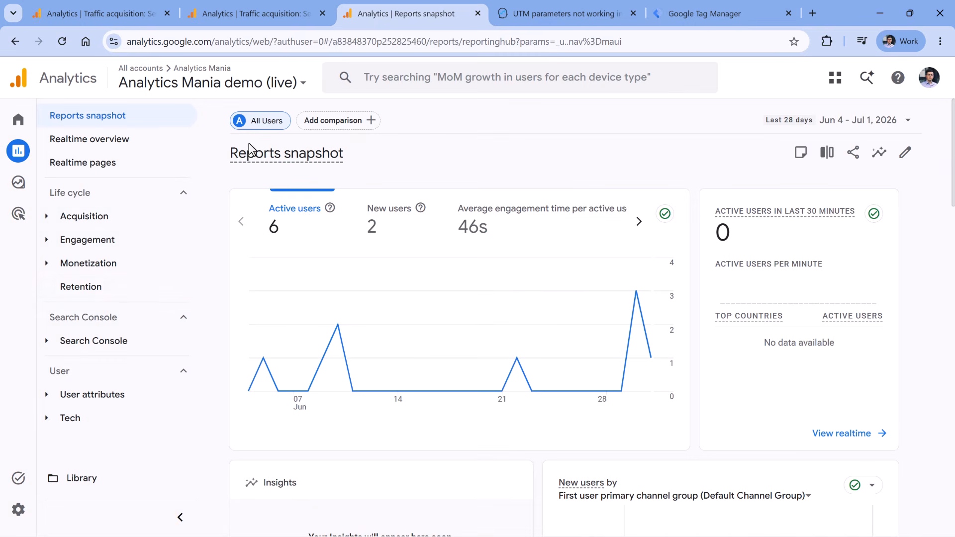
# - Open the Events settings of the demo property and look through the list of key events
pyautogui.click(35, 519)
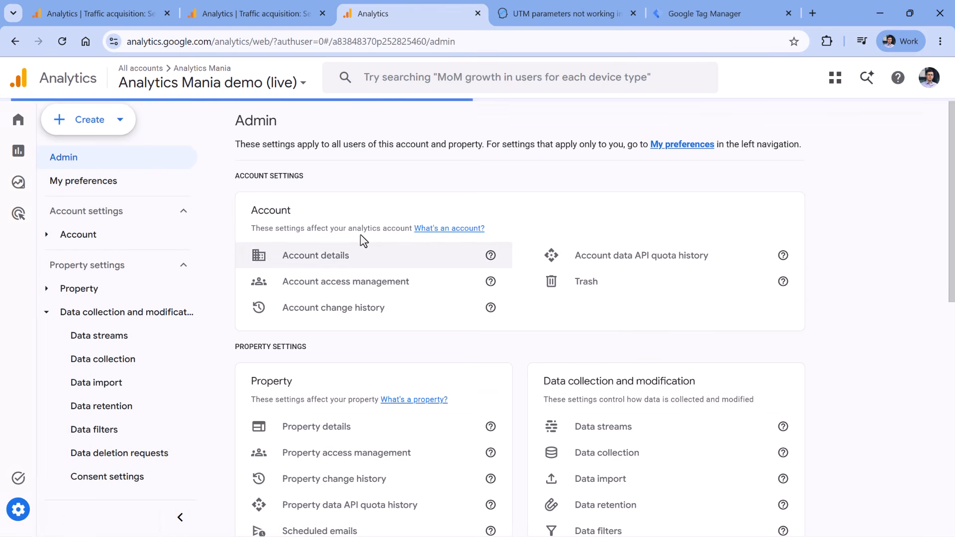
pyautogui.scroll(-5, 391, 231)
pyautogui.scroll(-1, 348, 274)
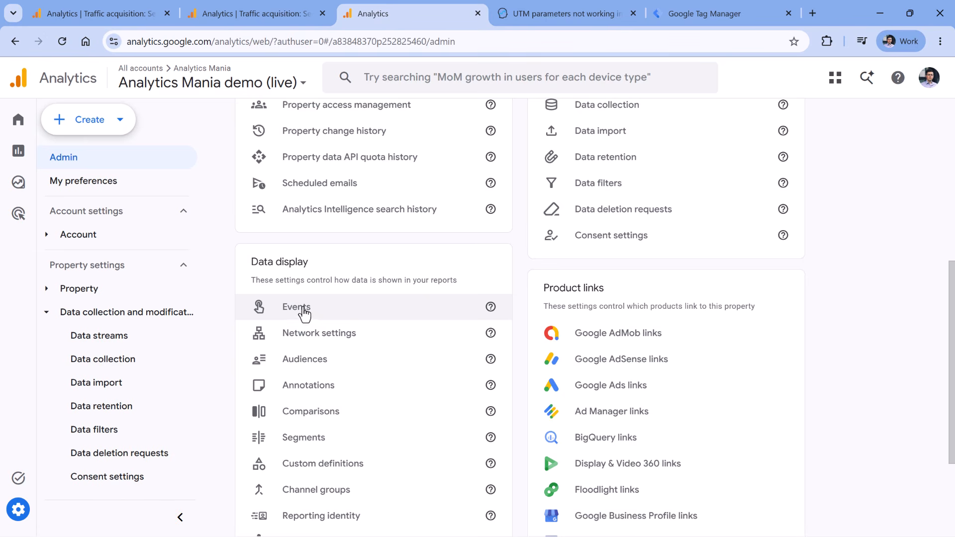
pyautogui.click(305, 313)
pyautogui.scroll(-5, 473, 191)
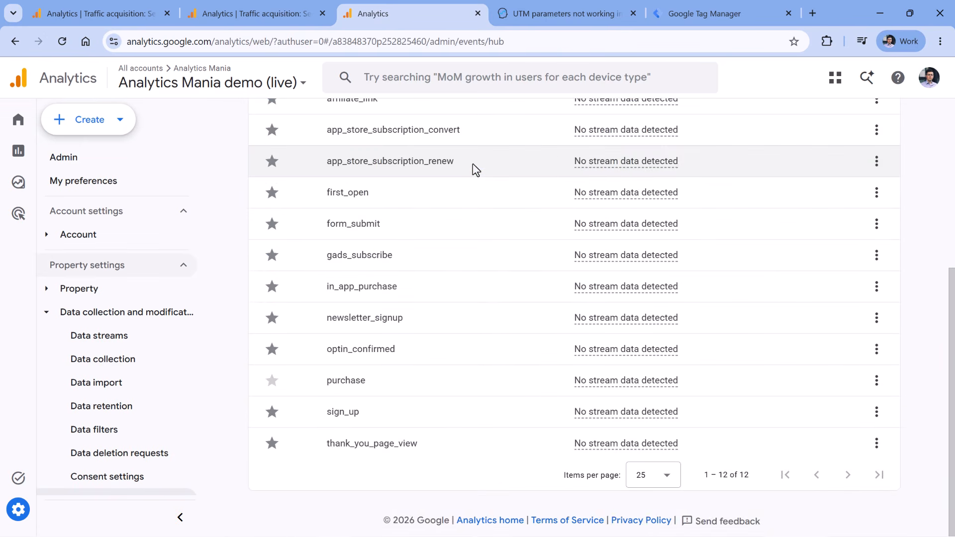
pyautogui.scroll(4, 472, 164)
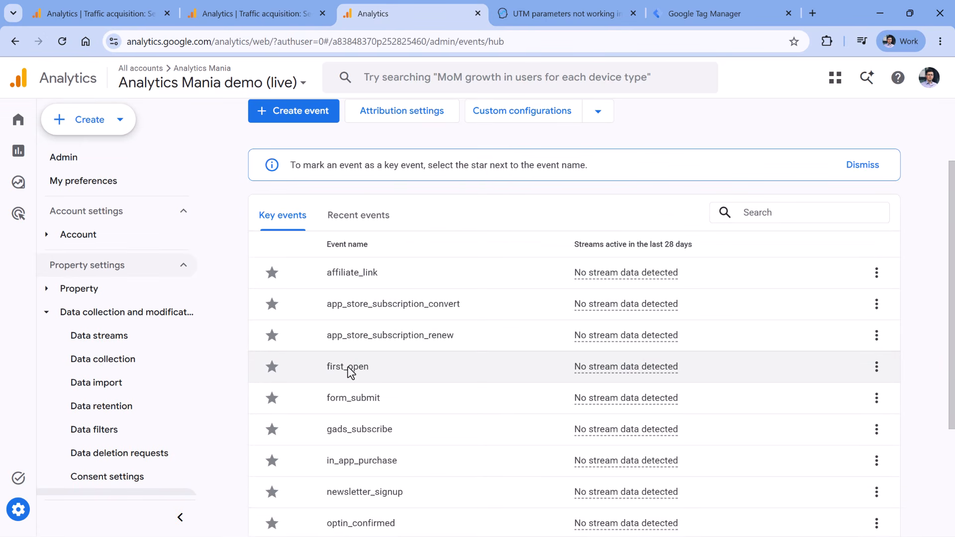
pyautogui.scroll(-4, 361, 246)
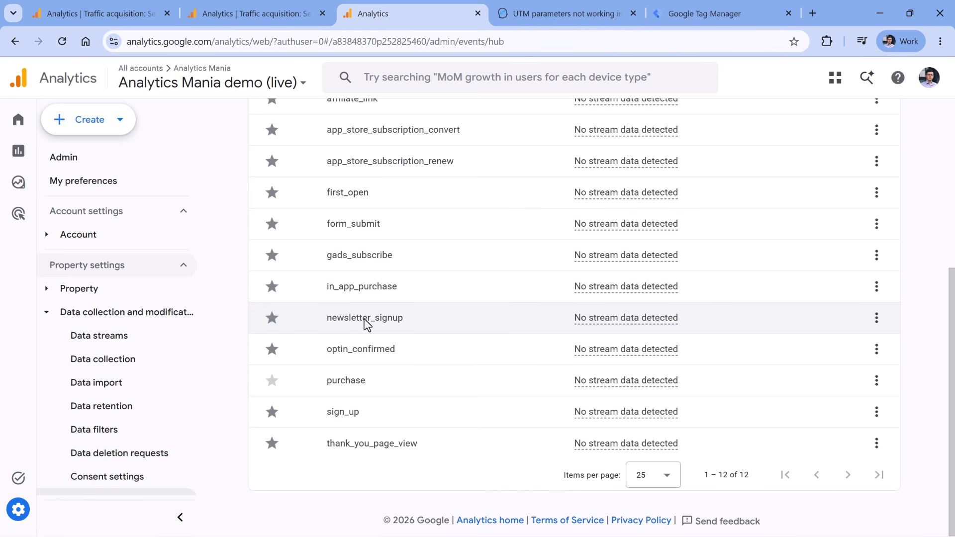
# - Switch to the last 90 days Traffic acquisition report and examine the Key events column for each session source / medium
pyautogui.click(95, 13)
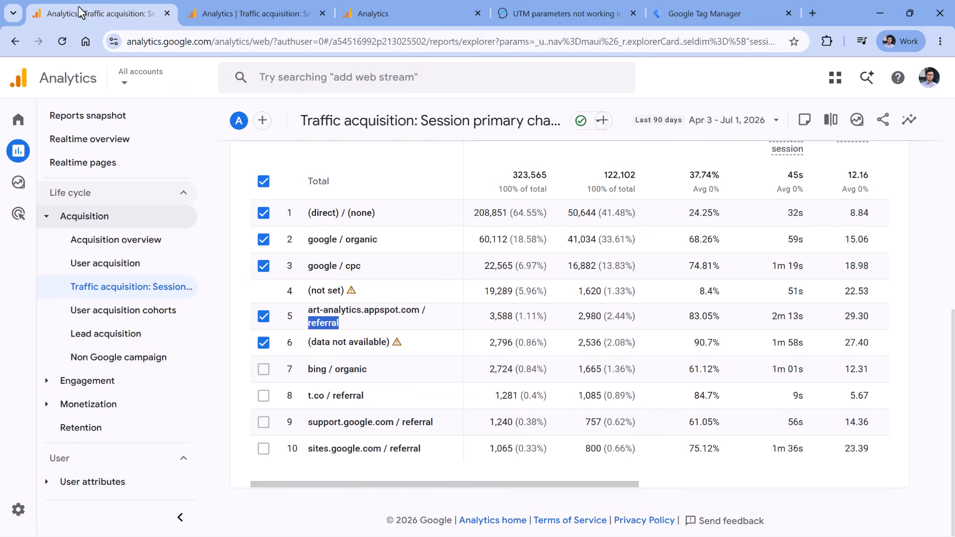
pyautogui.moveTo(448, 485); pyautogui.dragTo(646, 485)
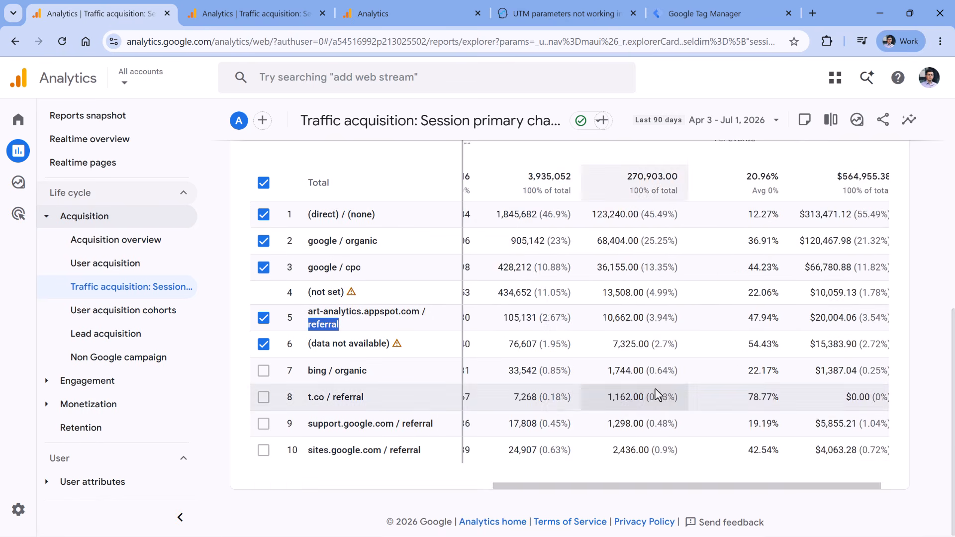
pyautogui.scroll(3, 627, 358)
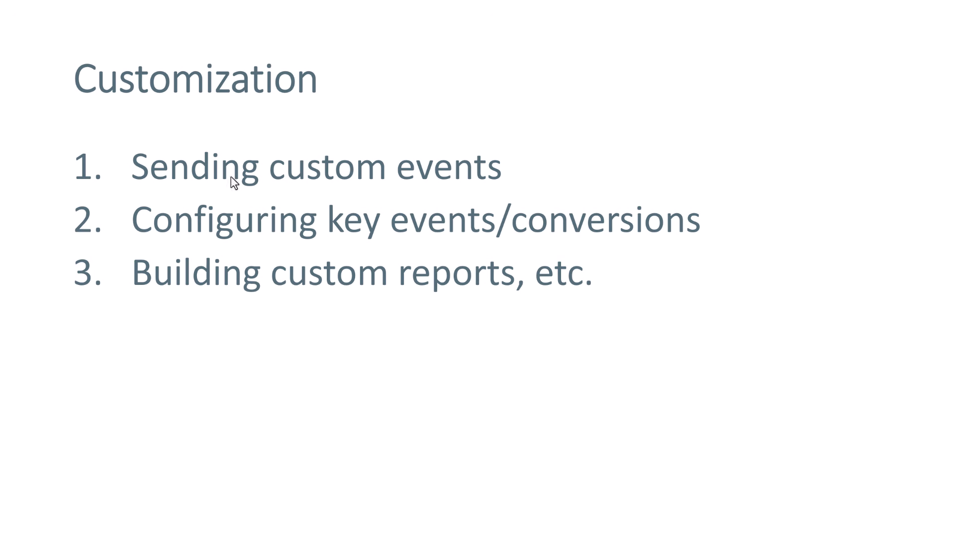
# - Compare the standard Acquisition report list with the customized Engagement and Site search report lists of the analyticsmania.com GA4 property
pyautogui.hotkey('alt', 'Tab')
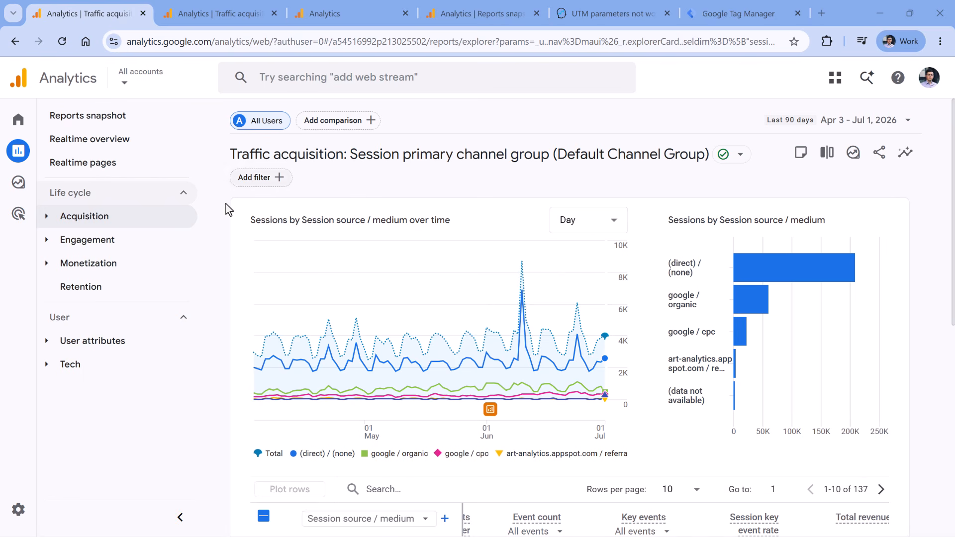
pyautogui.click(47, 216)
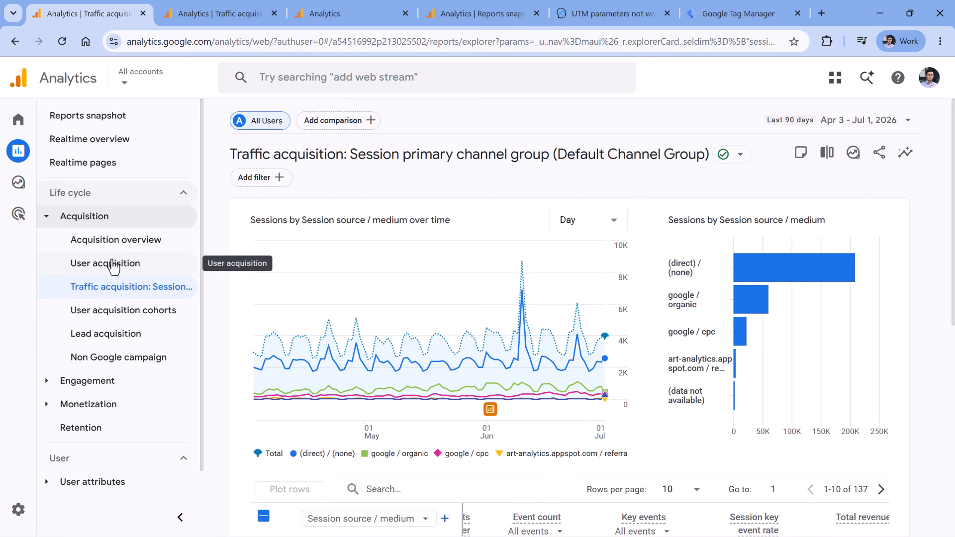
pyautogui.click(458, 18)
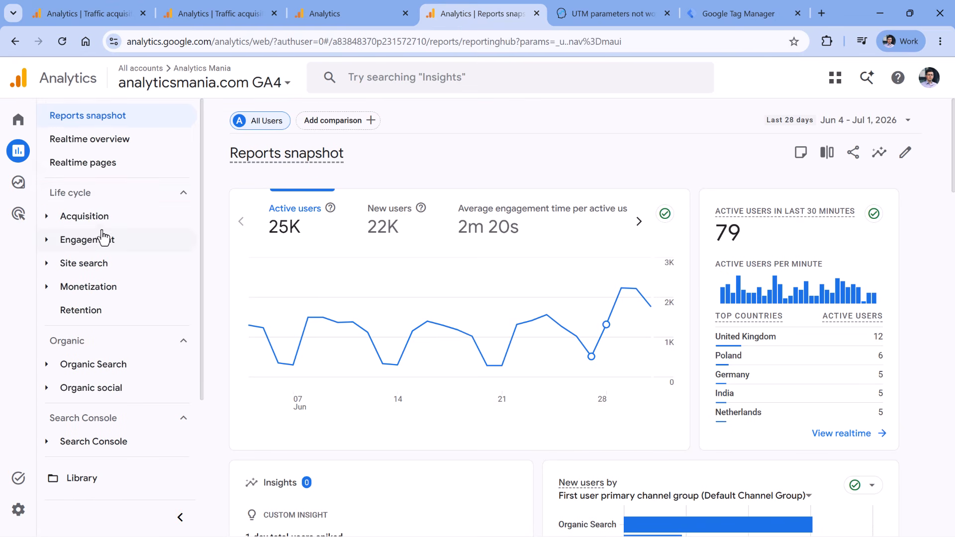
pyautogui.click(47, 241)
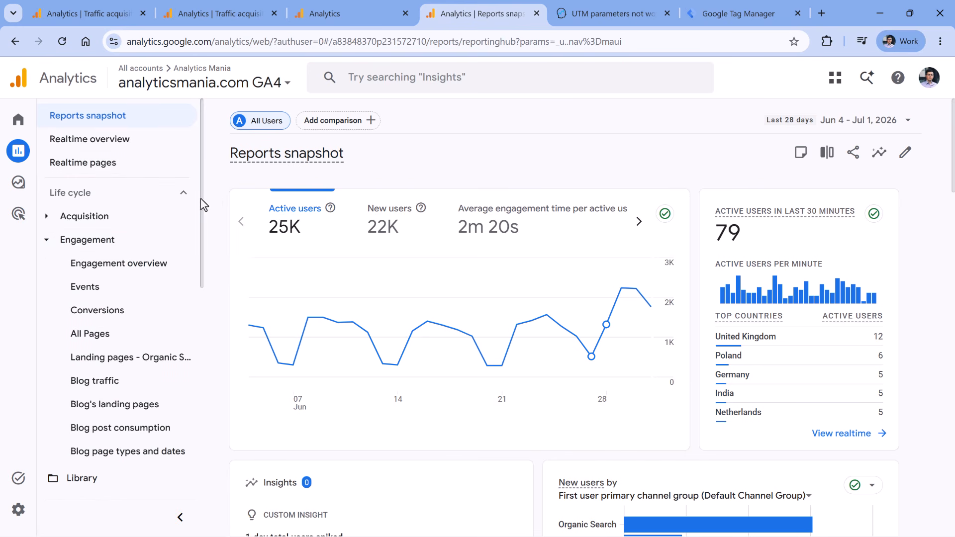
pyautogui.scroll(-3, 201, 198)
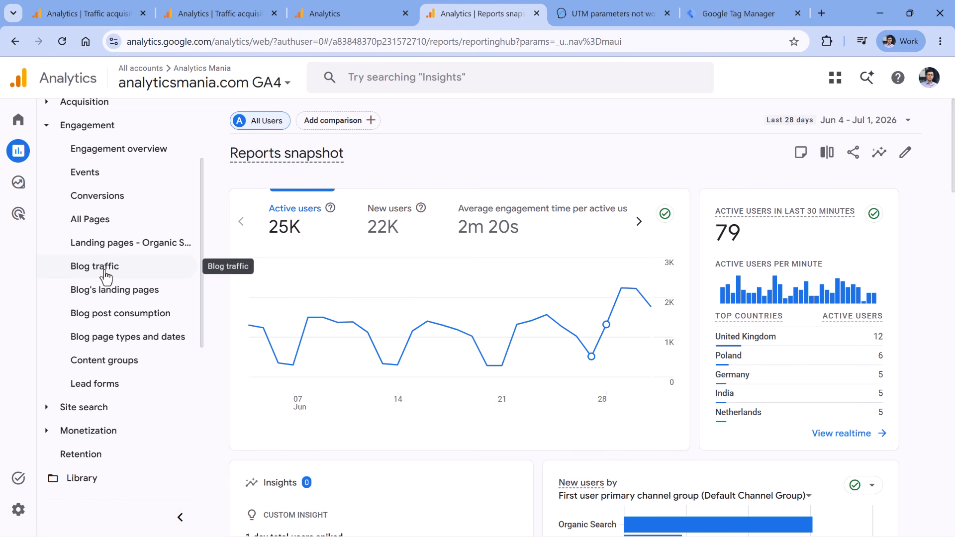
pyautogui.click(85, 125)
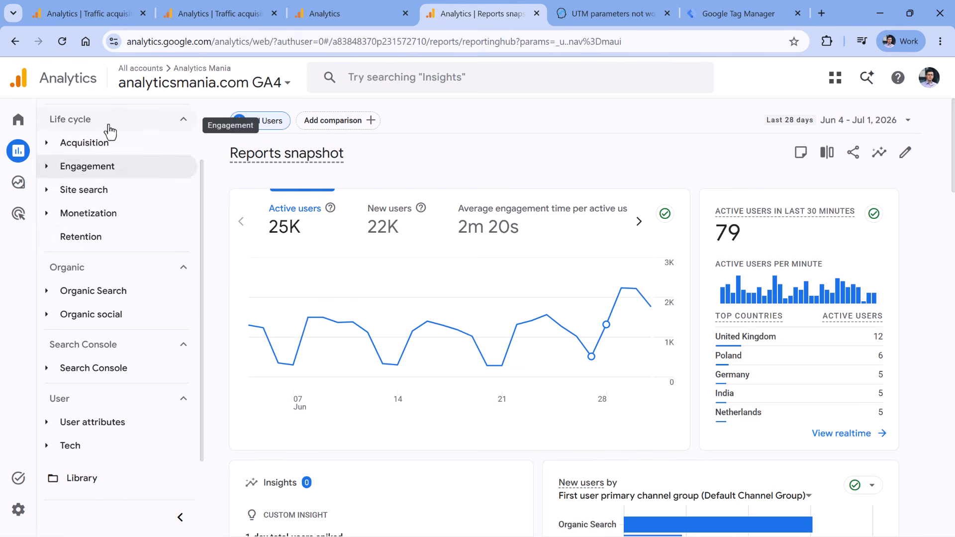
pyautogui.click(52, 190)
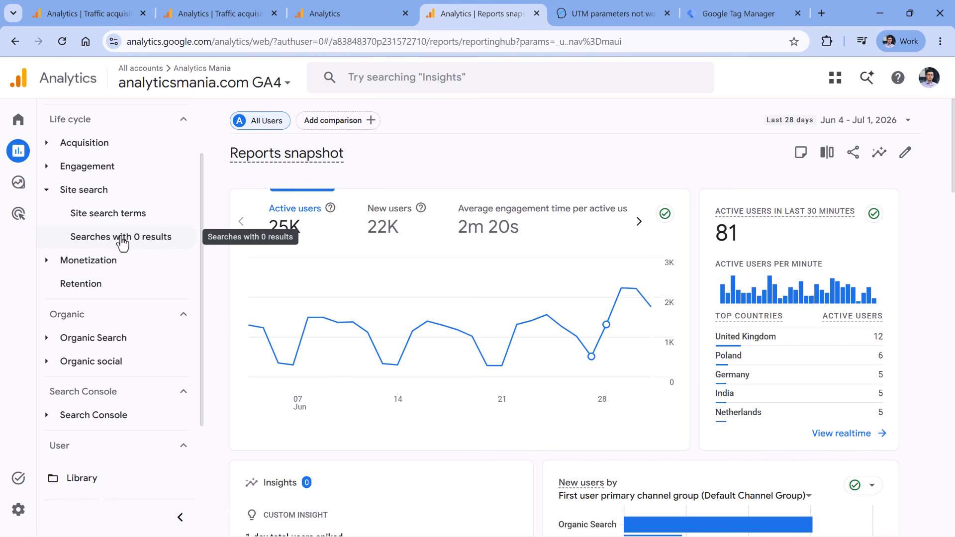
pyautogui.scroll(2, 128, 219)
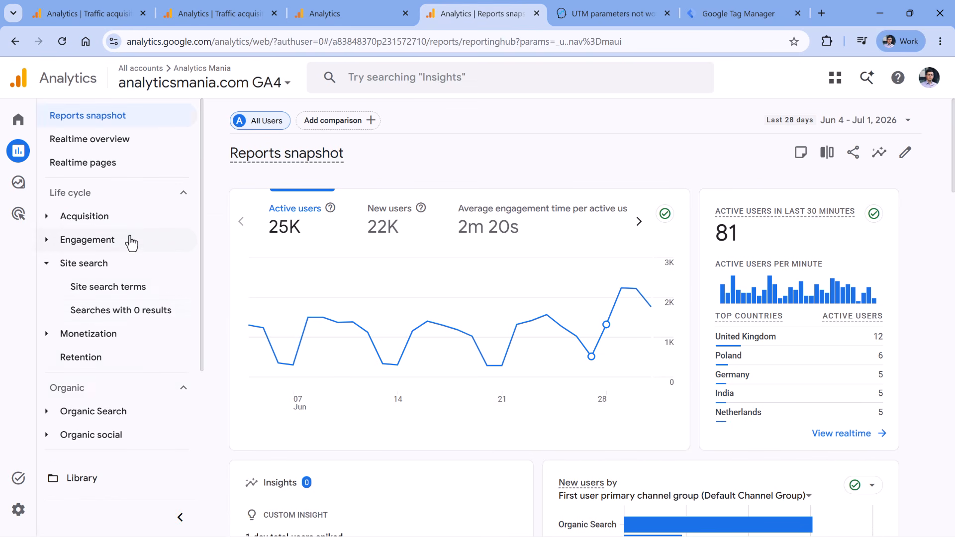